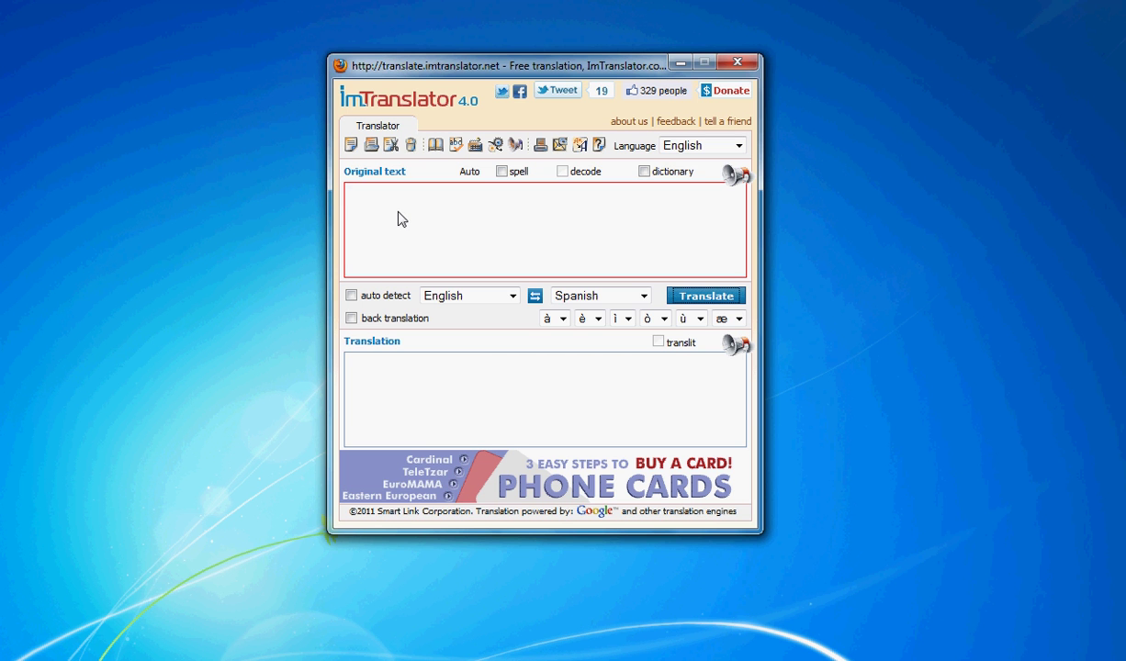
Browse the source and target language lists, keeping English to Spanish unchanged
left_click(513, 296)
left_click(514, 298)
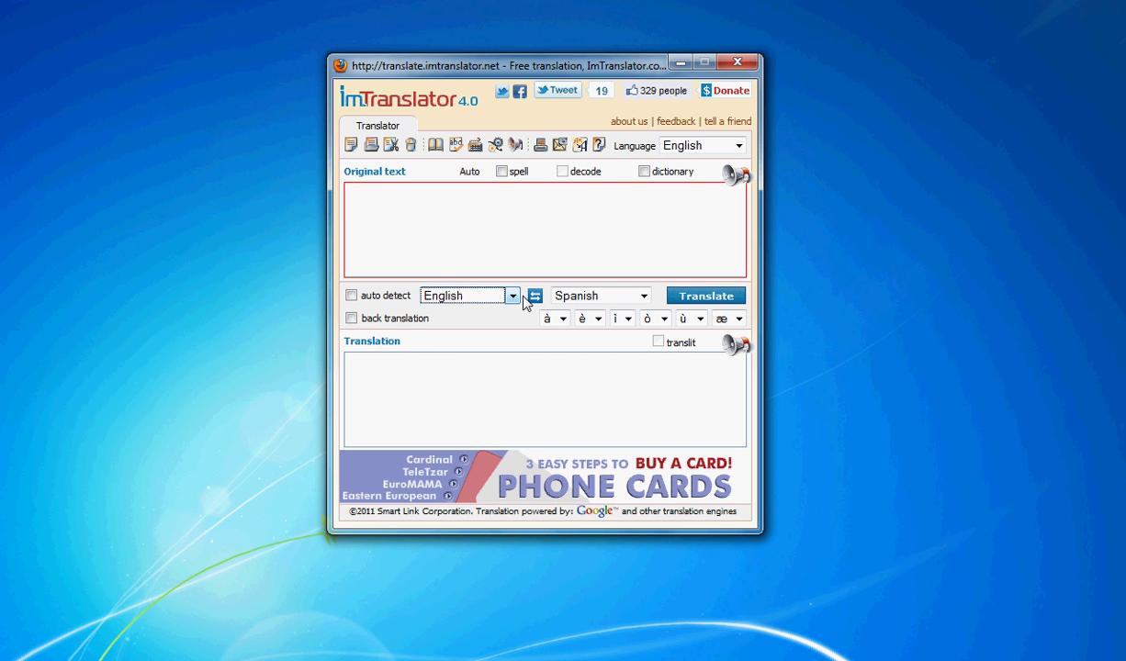
left_click(643, 296)
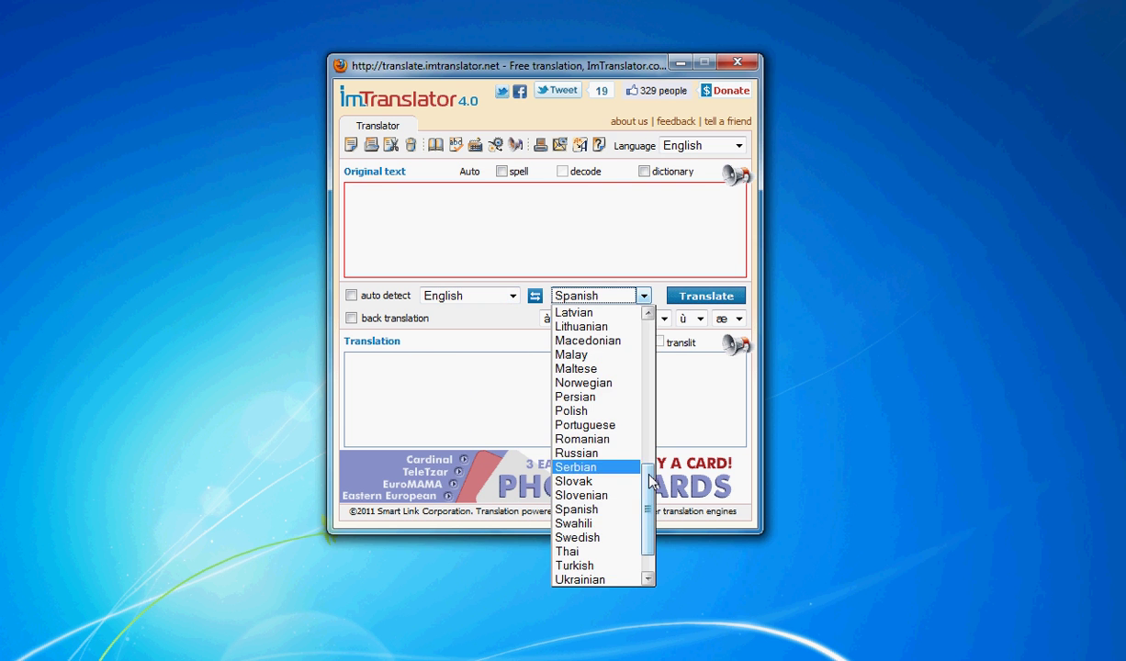
scroll(606, 467, "up", 10)
left_click(571, 214)
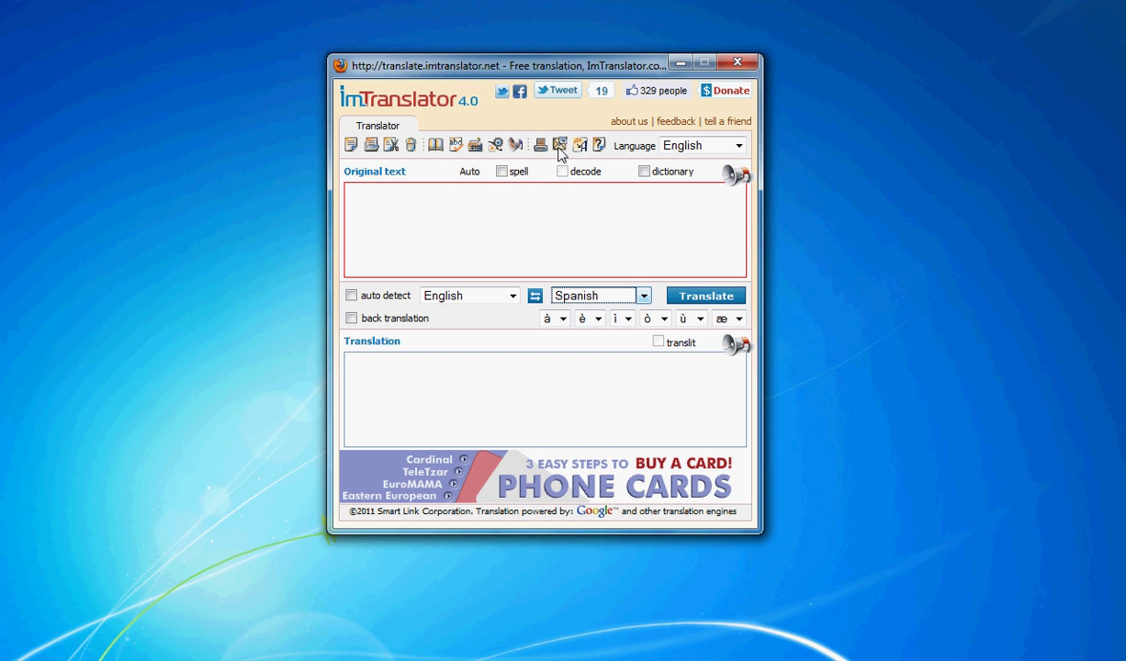
Paste the sample sentence about ImTranslator into the original text and translate it into Spanish
key("Tab")
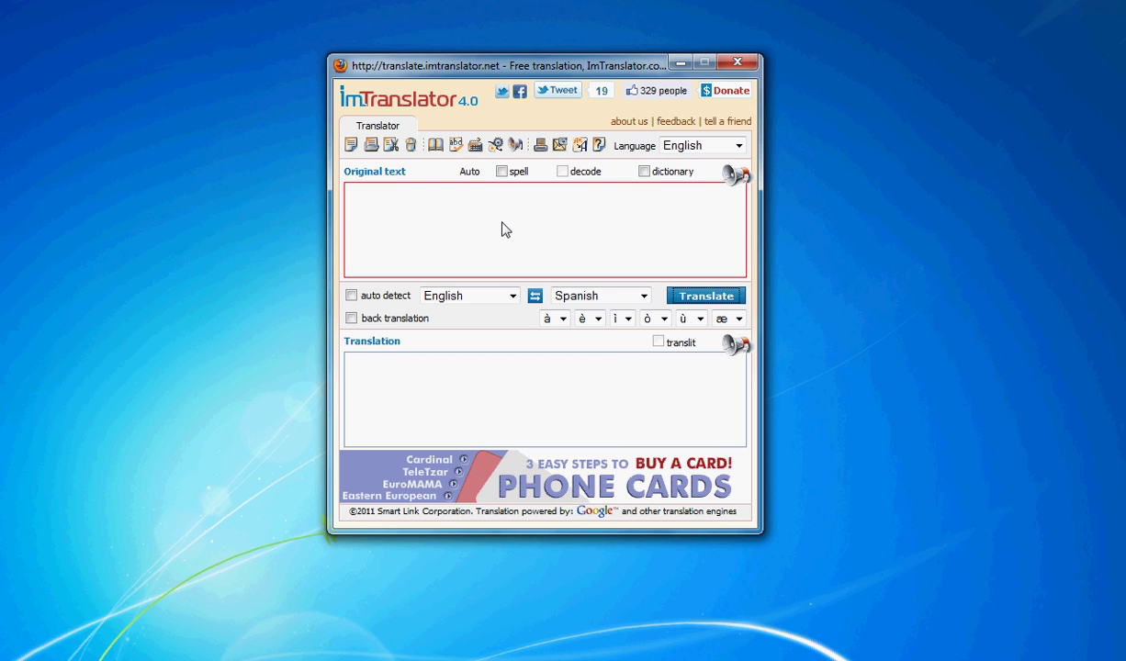
left_click(450, 212)
right_click(450, 211)
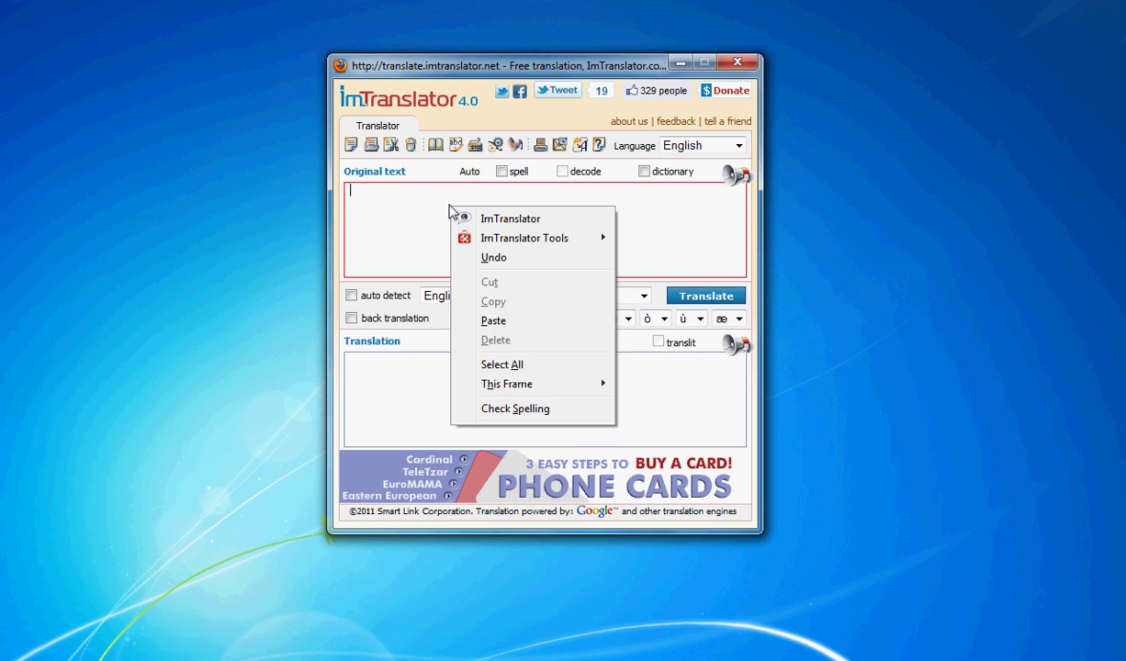
left_click(492, 322)
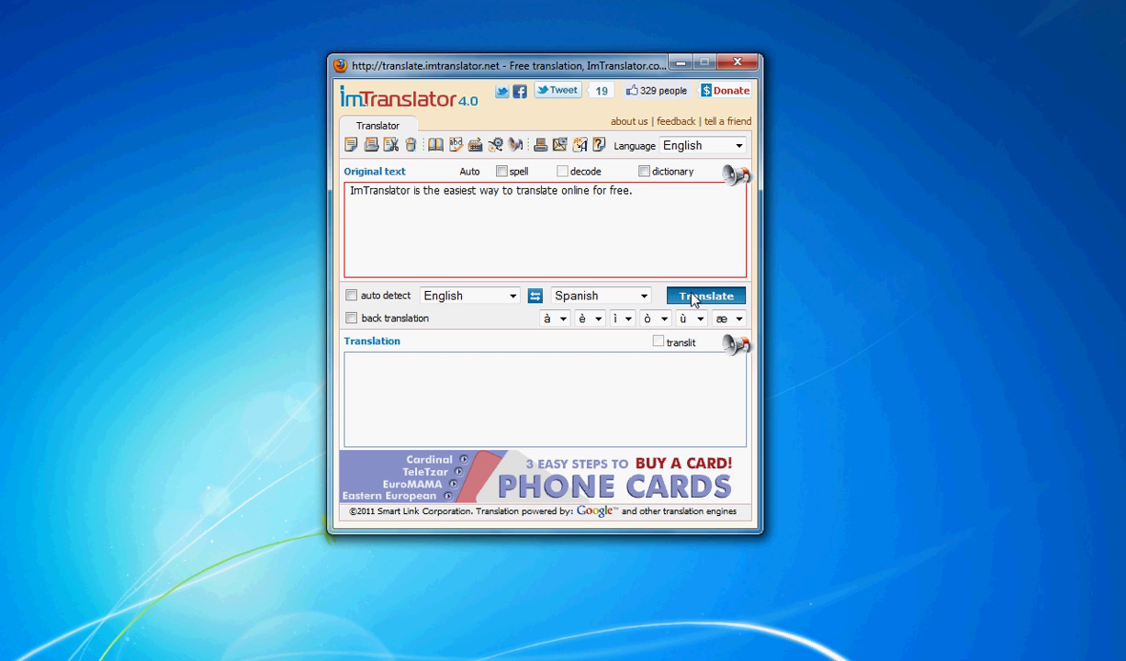
left_click(698, 299)
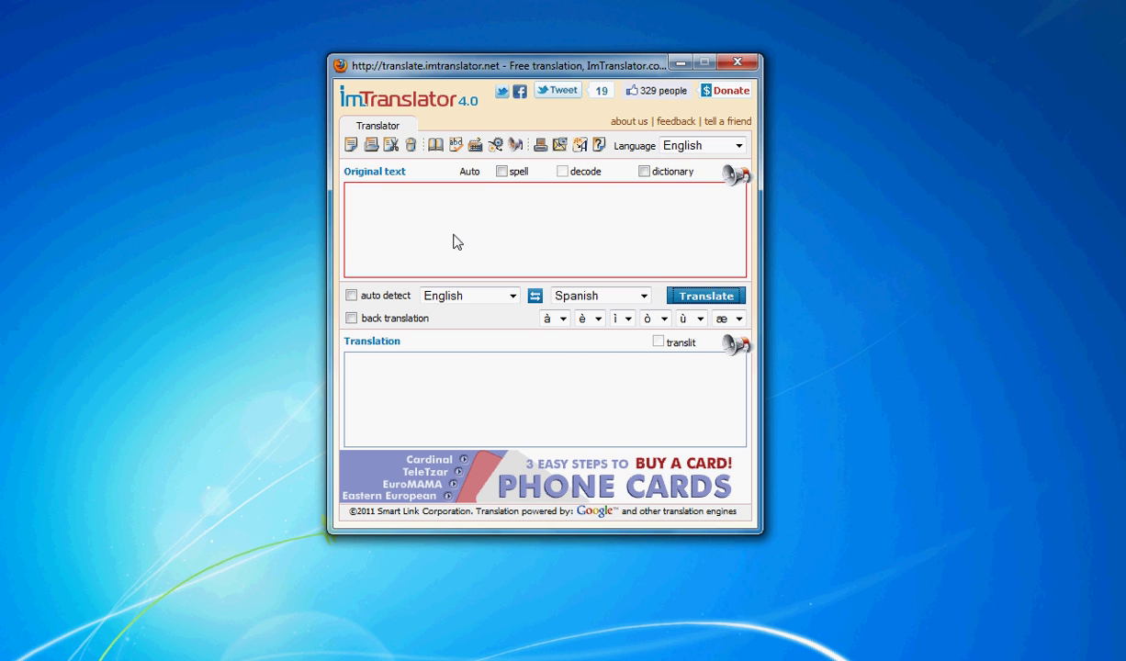
left_click(738, 147)
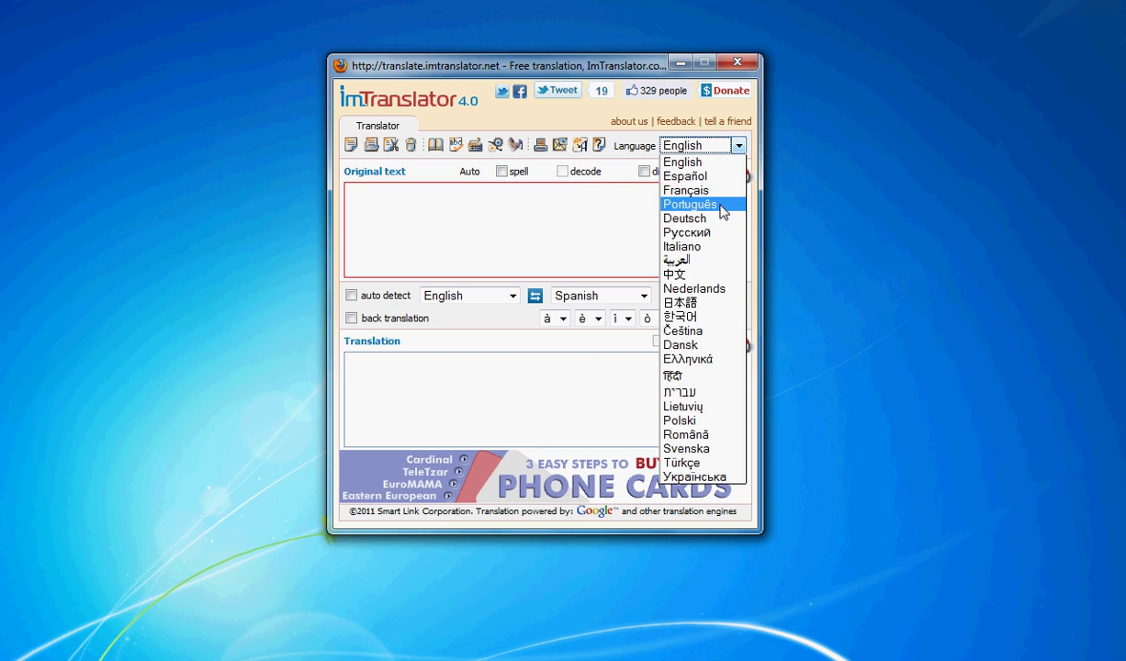
left_click(693, 190)
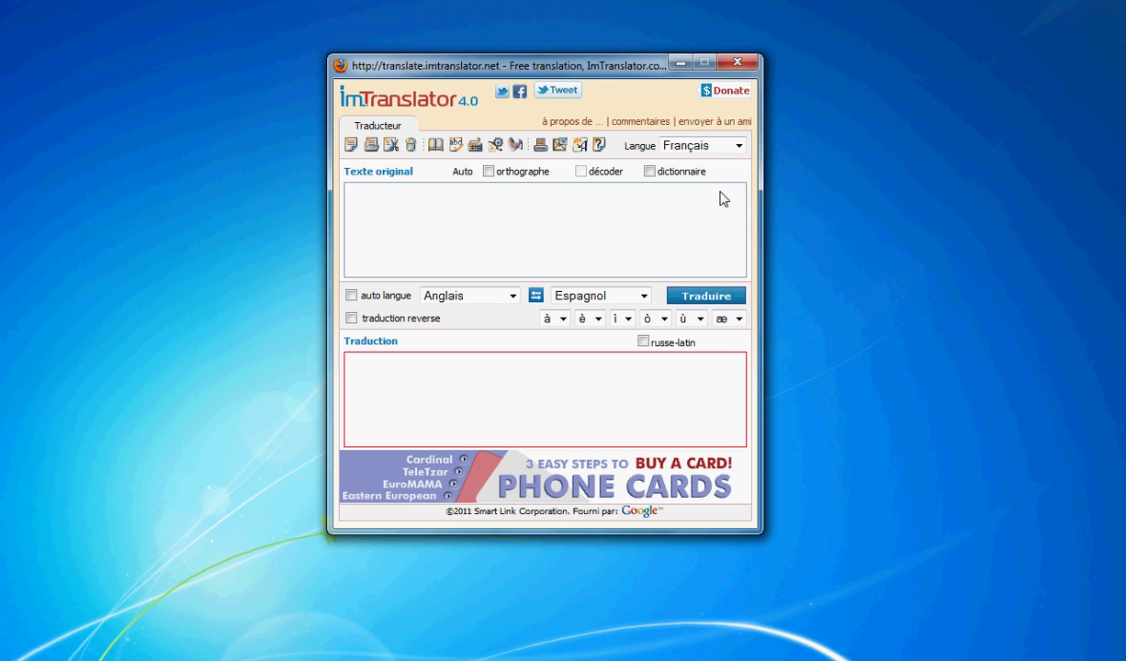
left_click(738, 147)
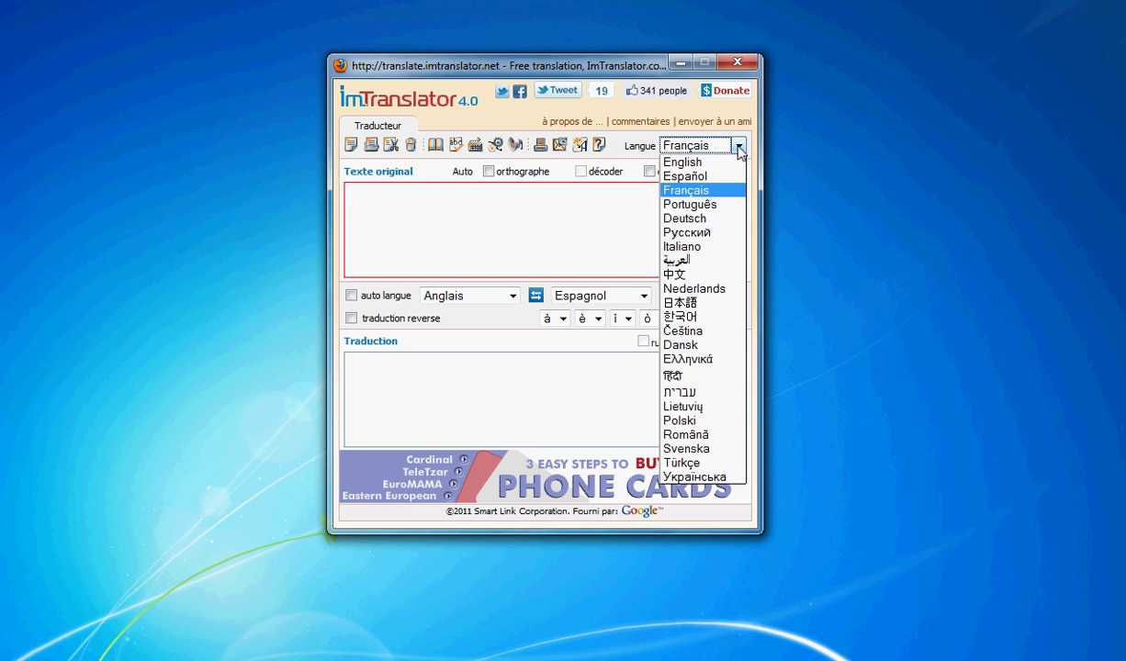
left_click(704, 219)
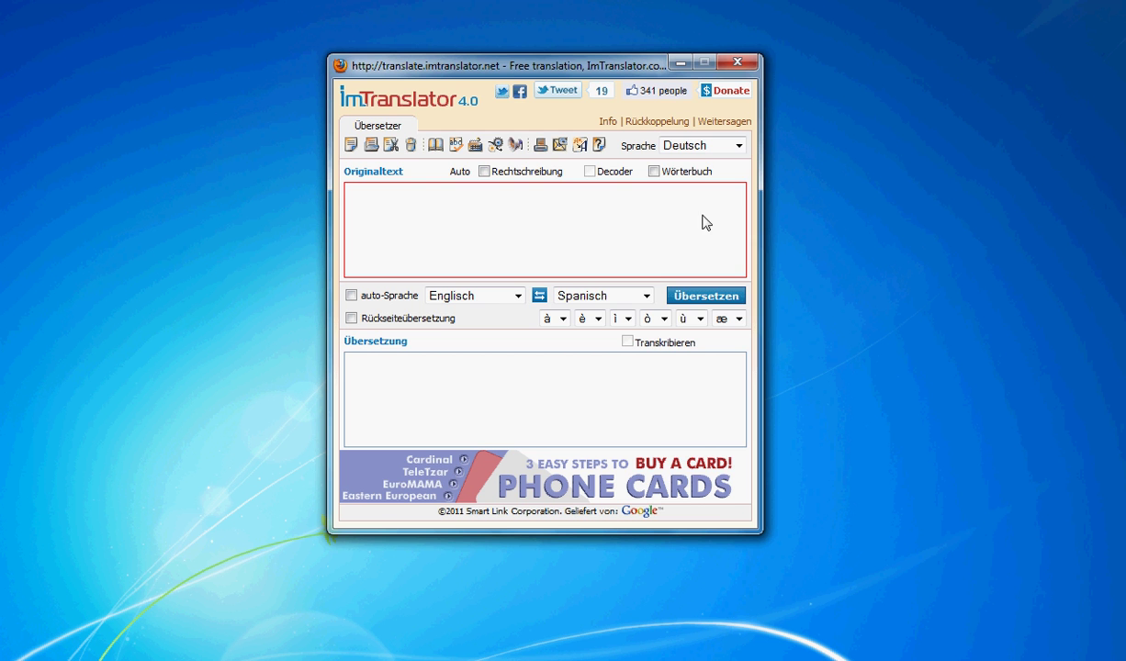
left_click(739, 145)
left_click(721, 171)
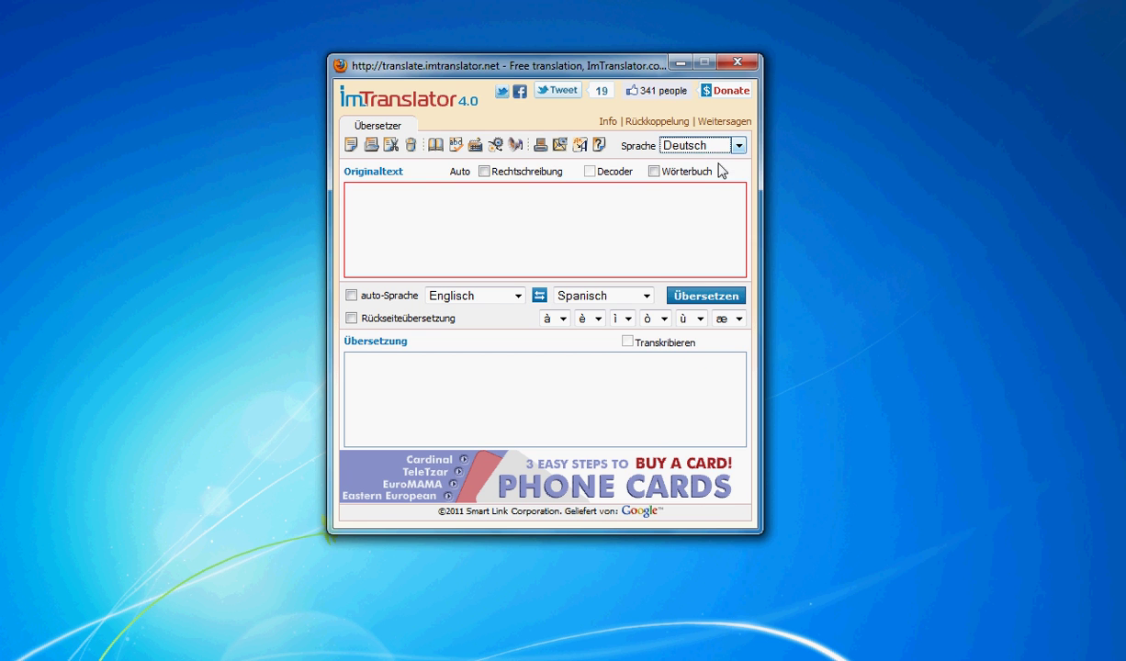
key("Down")
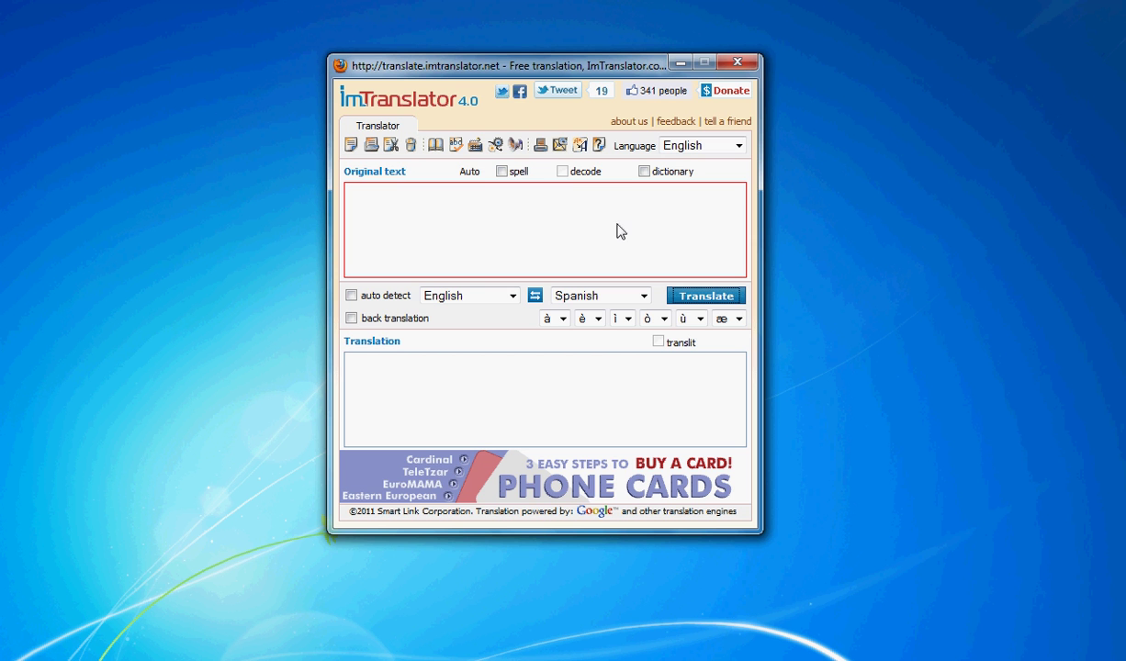
Paste 'Hi, how are you?' into the original text and check the virtual keyboard, keeping English (US)
right_click(475, 211)
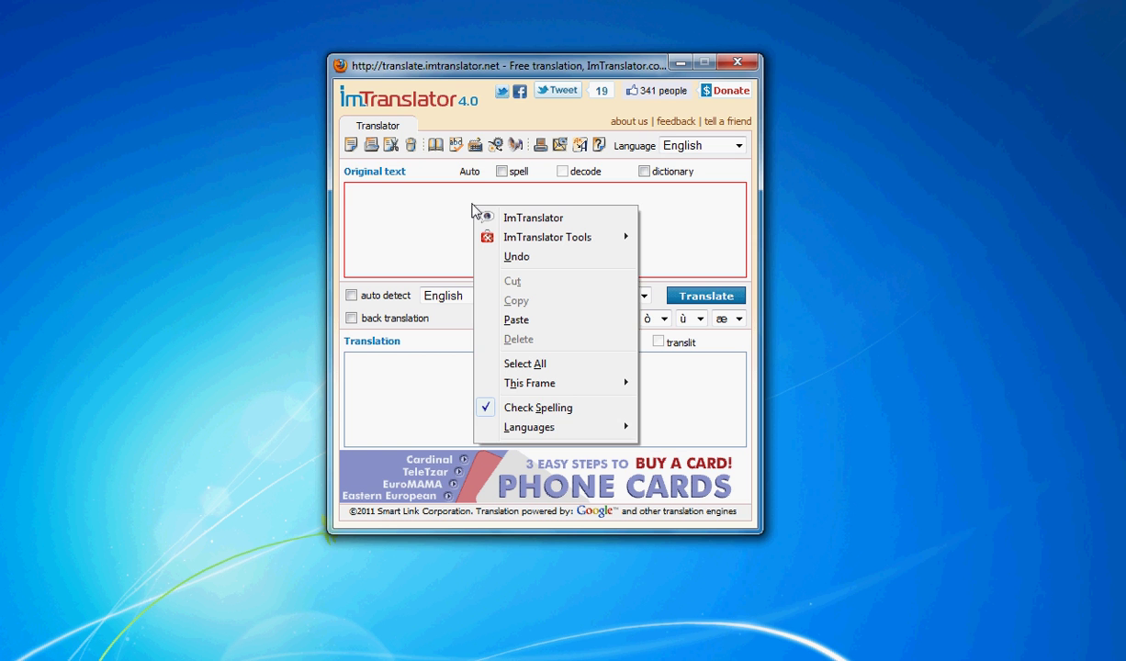
left_click(516, 321)
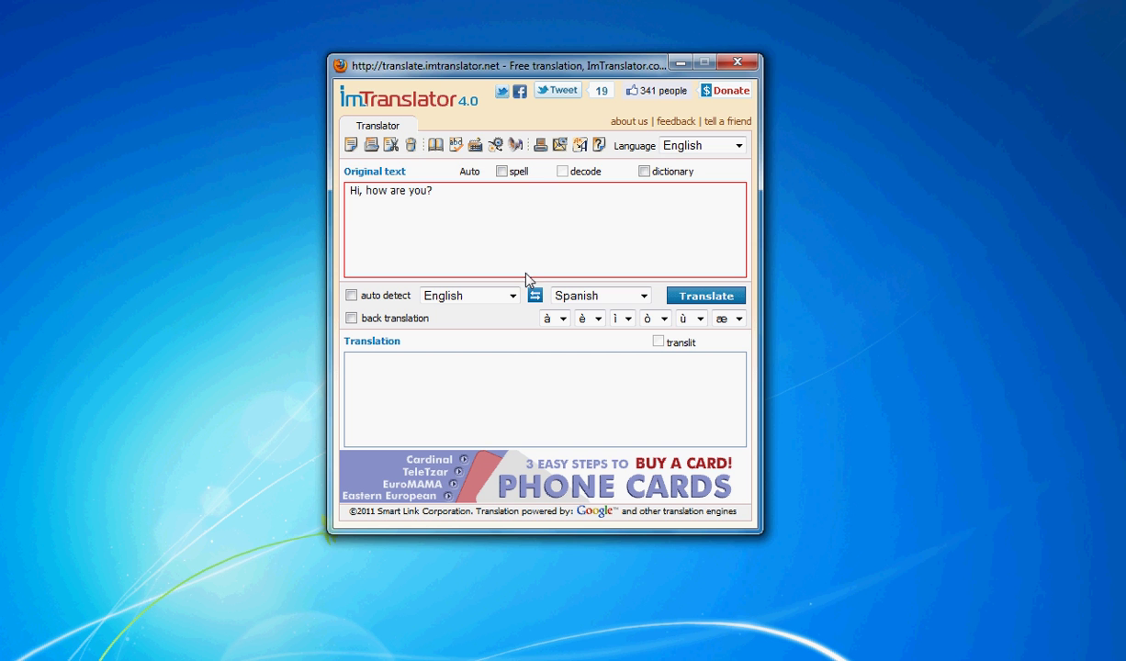
left_click(476, 152)
left_click_drag(237, 18, 632, 174)
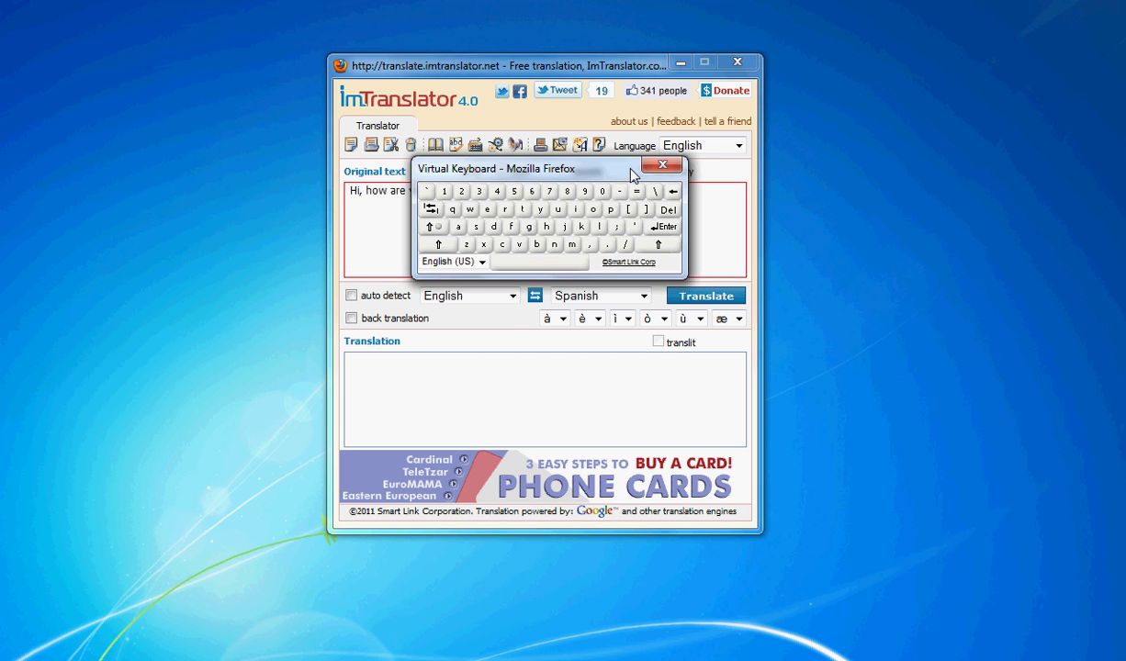
left_click(464, 261)
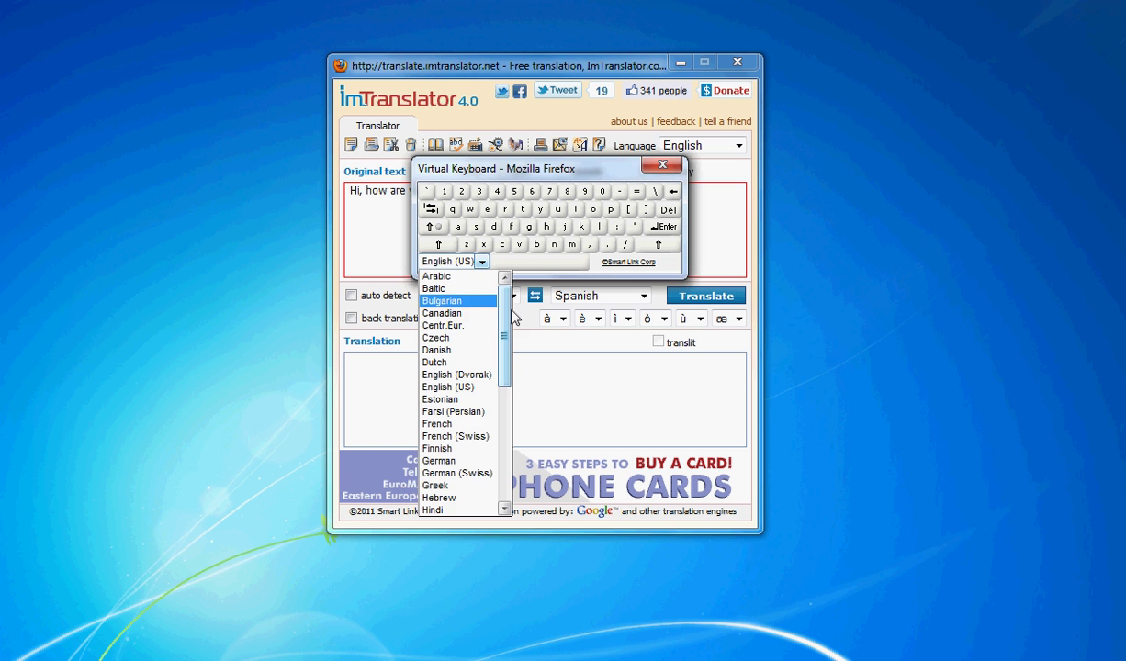
left_click_drag(505, 321, 496, 283)
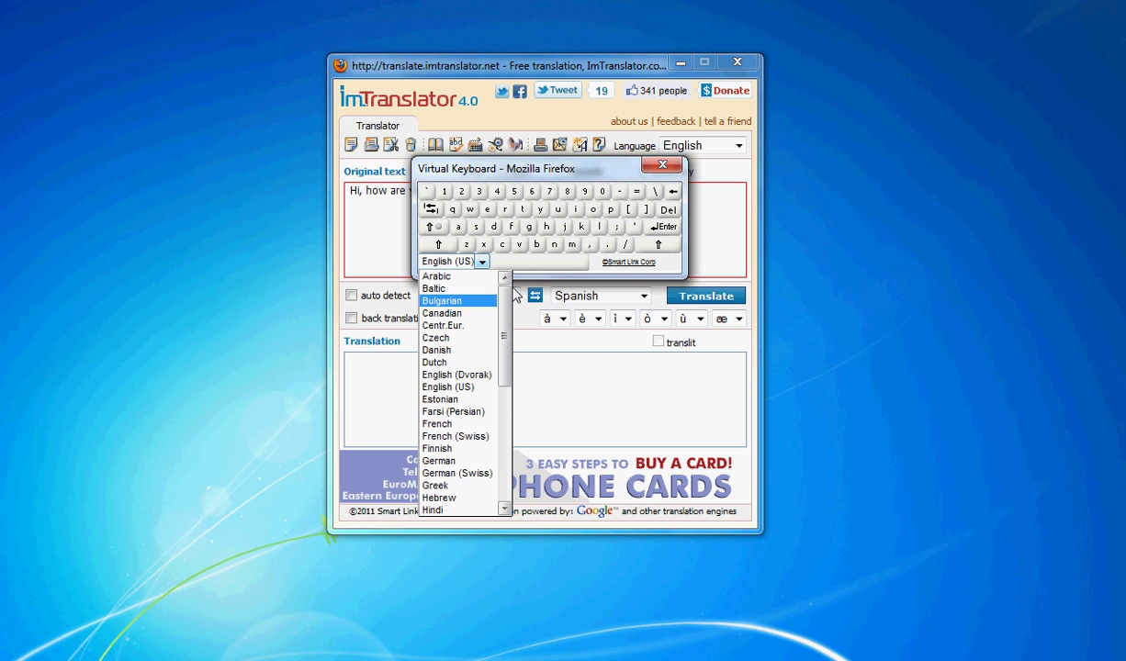
left_click(439, 392)
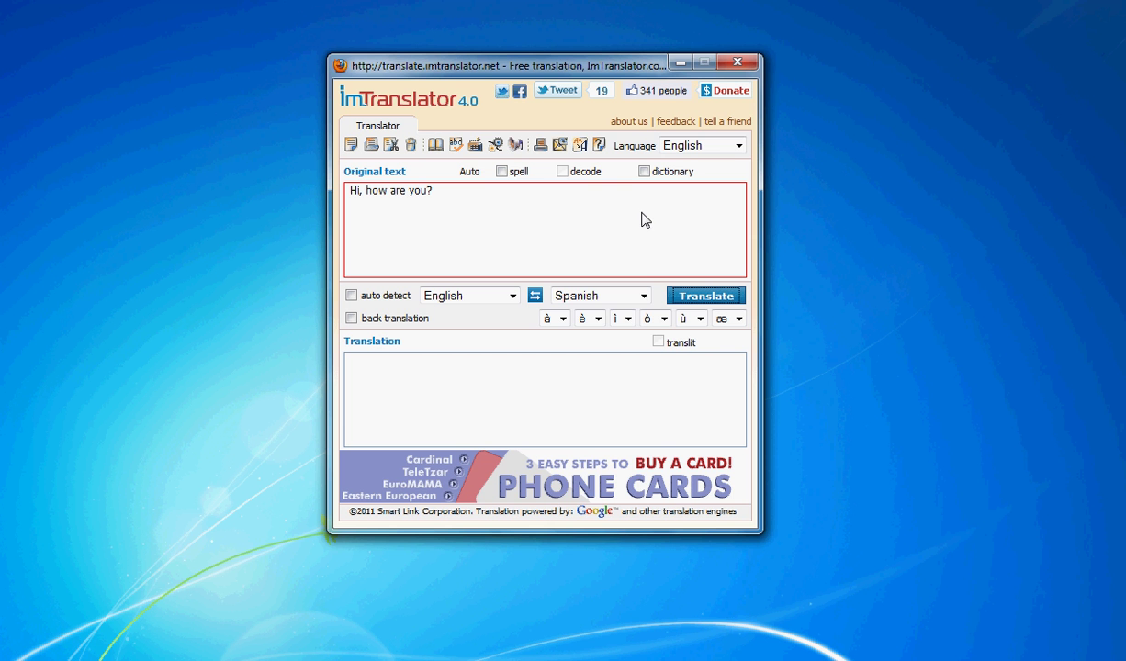
Change the target language from Spanish to German
left_click(642, 294)
scroll(642, 440, "up", 5)
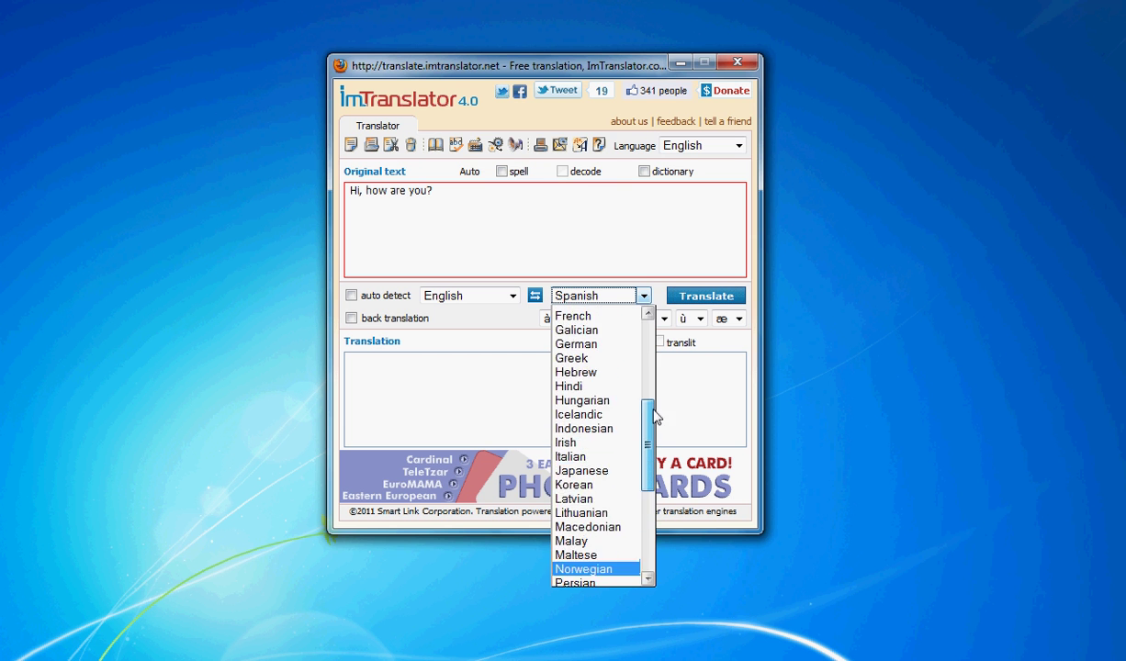
left_click(608, 430)
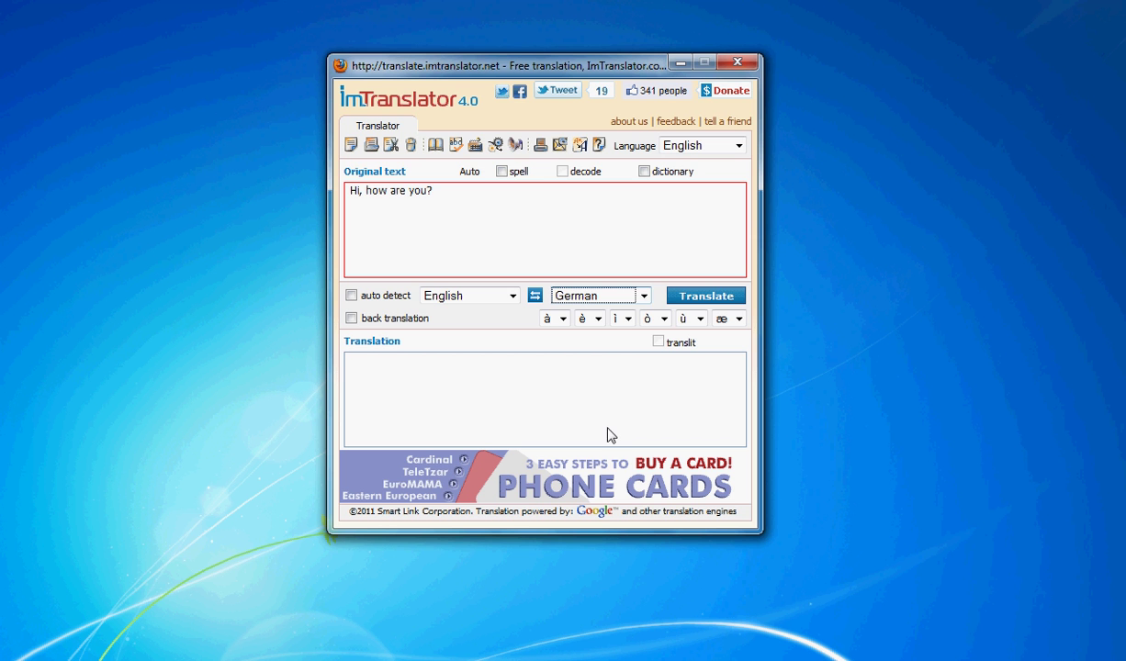
left_click(650, 242)
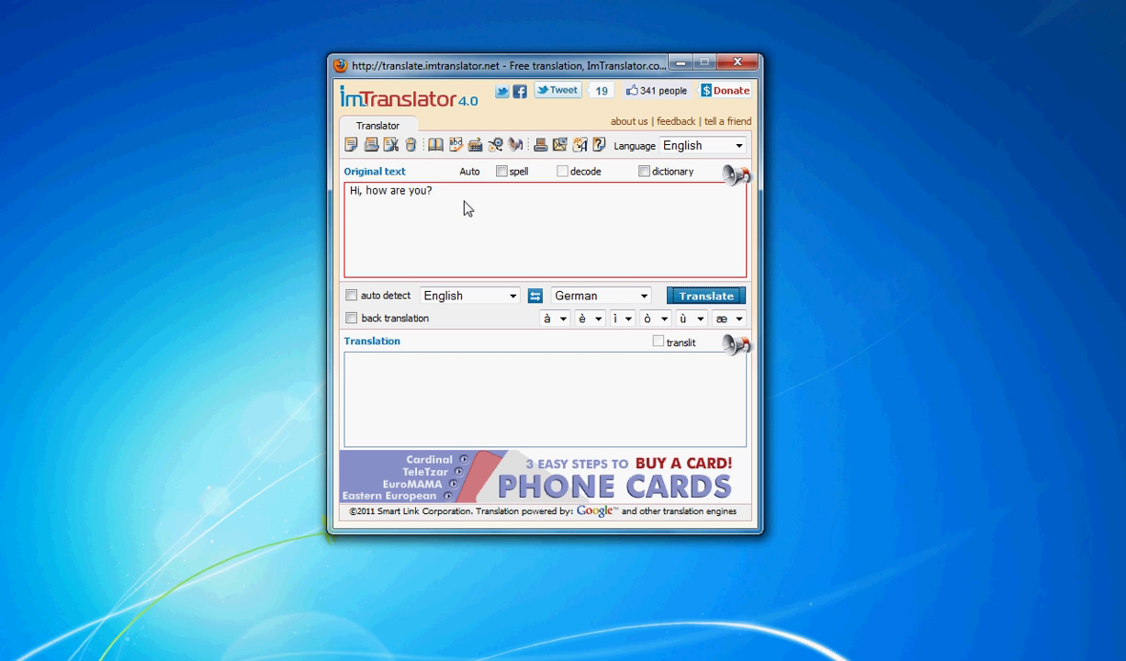
left_click(457, 149)
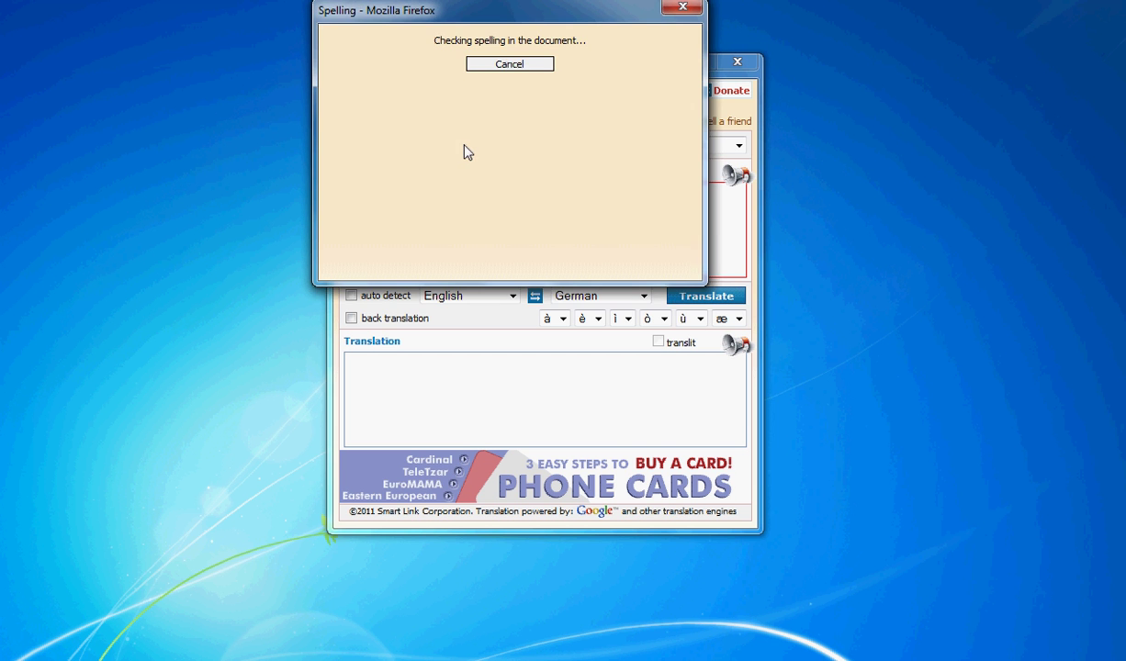
left_click_drag(500, 13, 525, 218)
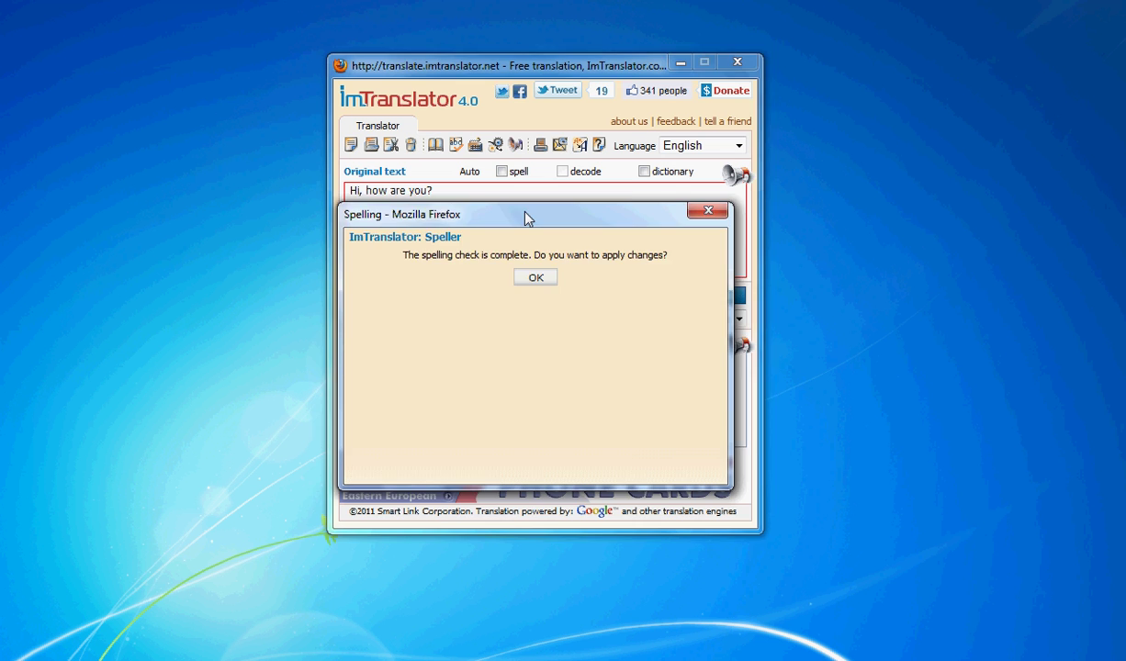
key("Return")
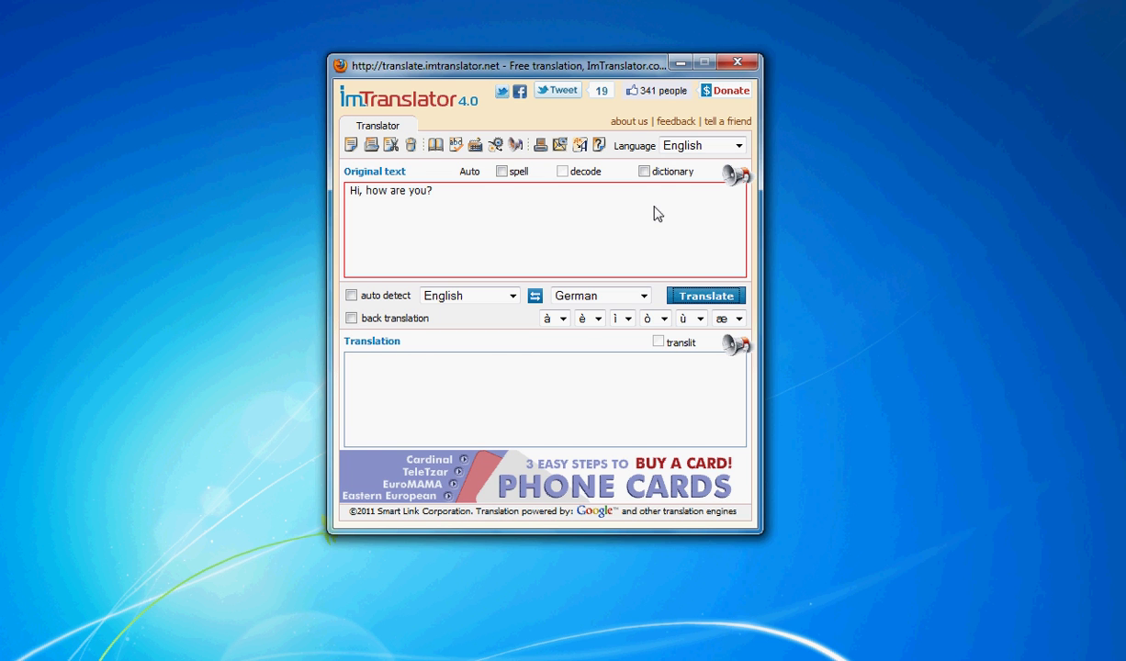
Translate 'Hi, how are you?' into German, giving 'Hallo, Wie geht es Ihnen?'
left_click(698, 295)
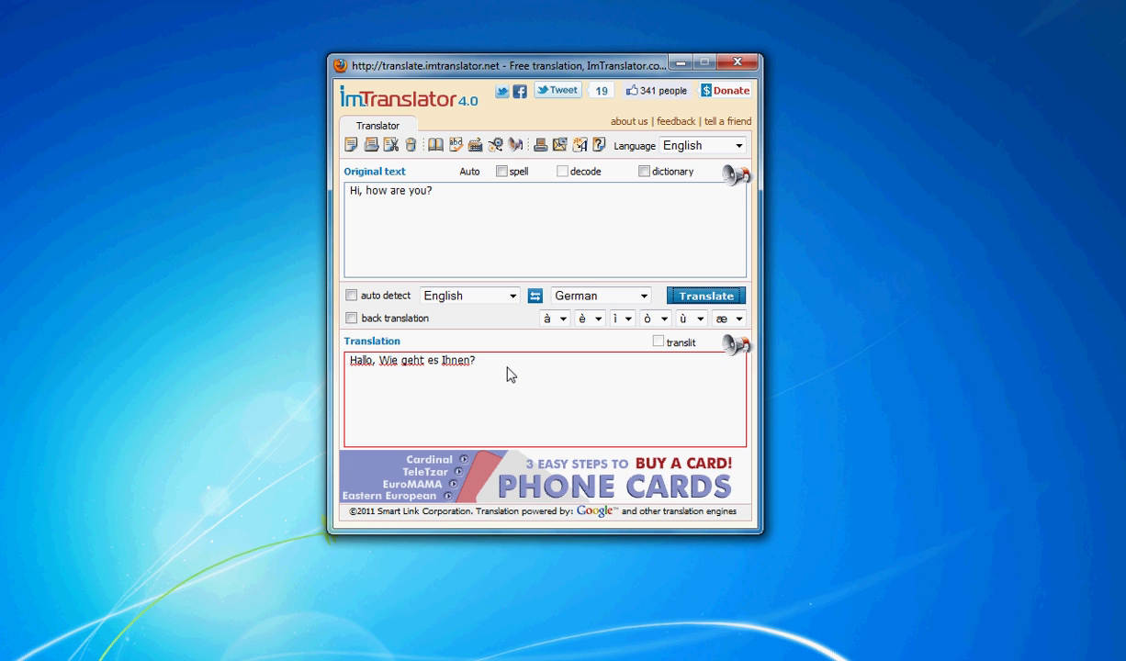
left_click_drag(510, 374, 352, 359)
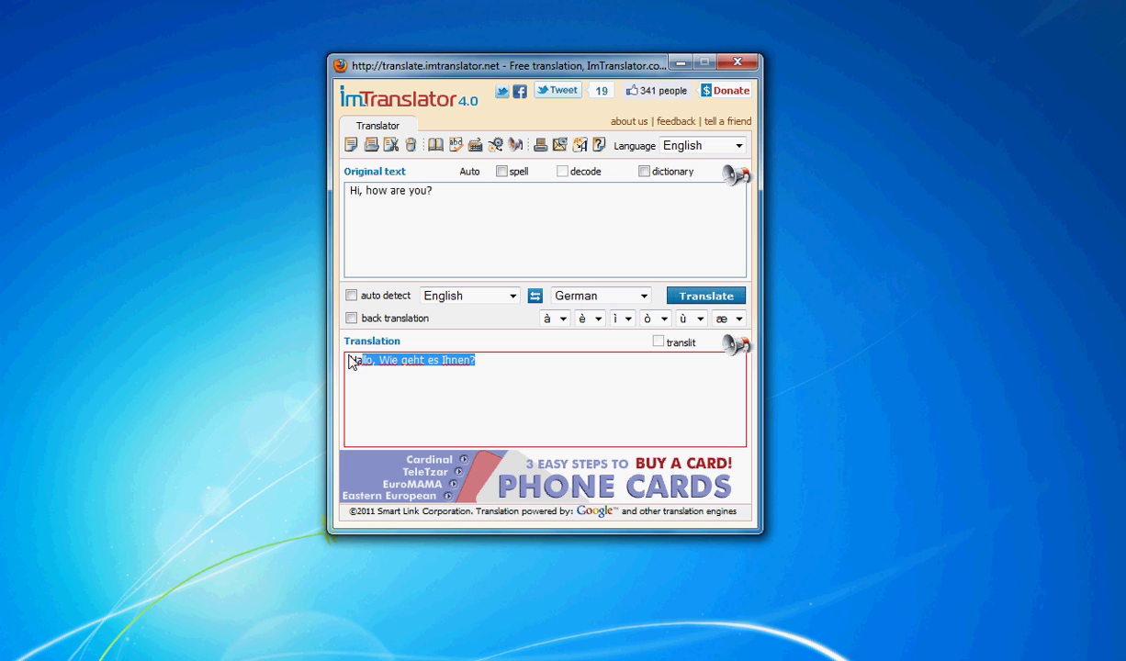
left_click(540, 372)
left_click(515, 272)
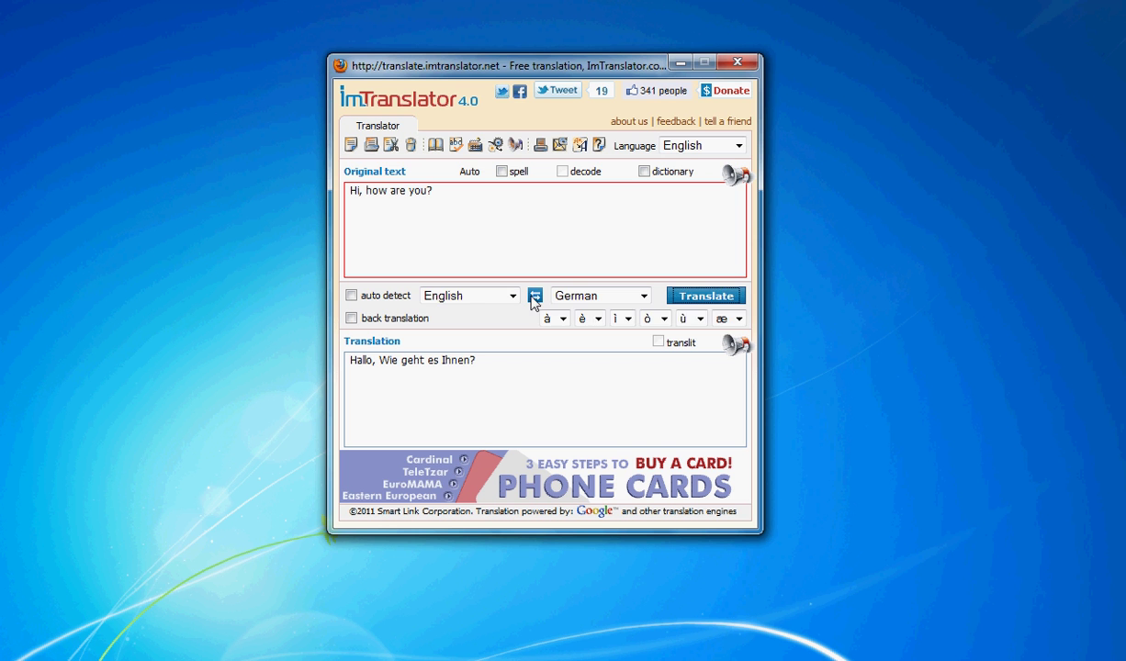
Reverse the direction, then enable auto detect and retranslate so English to German is restored
left_click(535, 295)
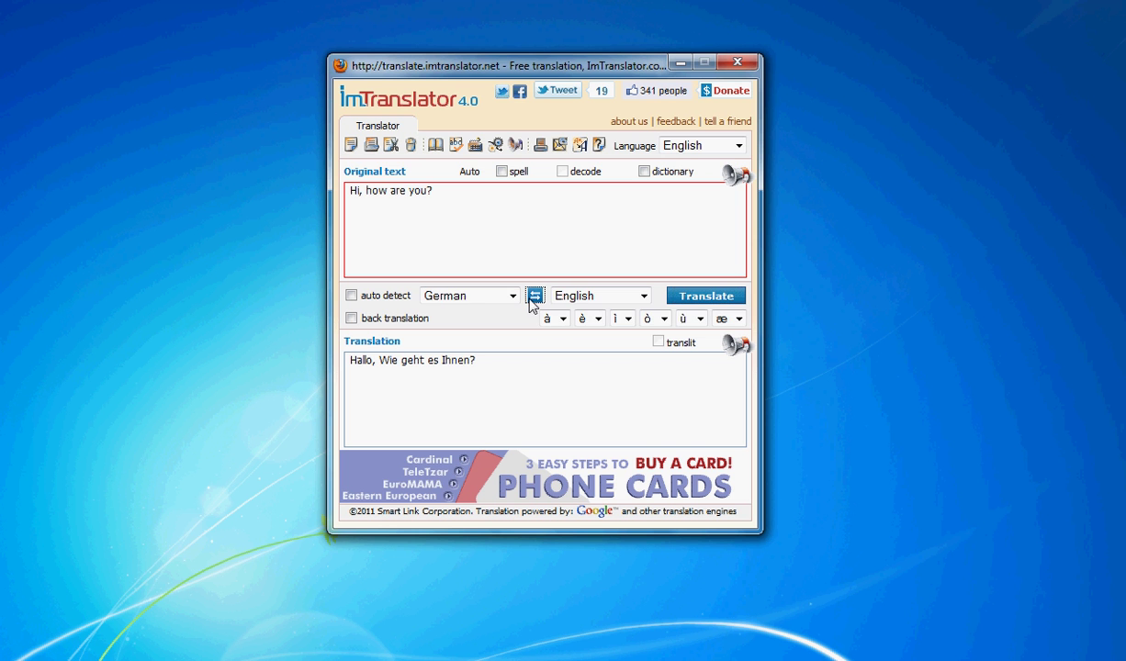
left_click(350, 295)
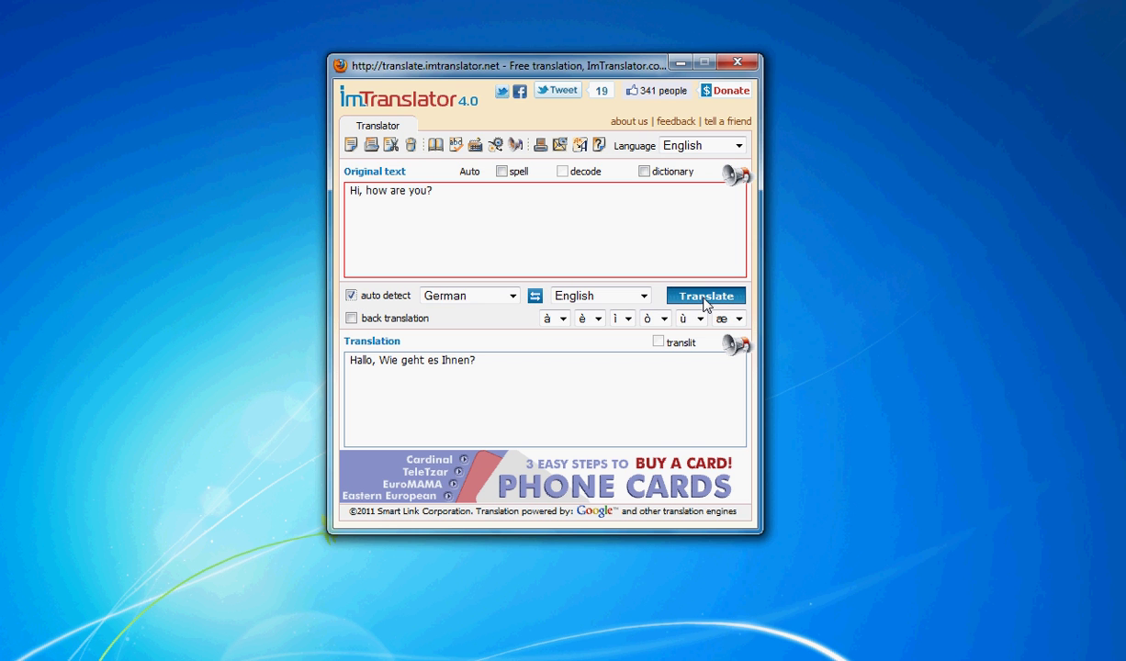
left_click(705, 297)
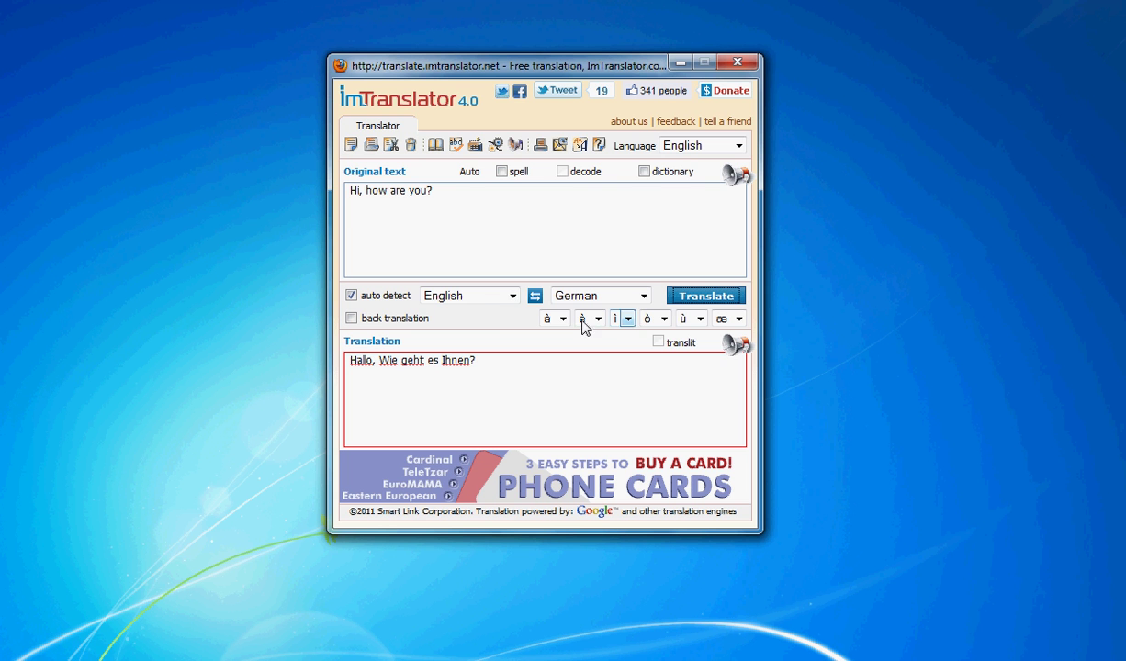
left_click_drag(432, 190, 324, 188)
left_click(476, 208)
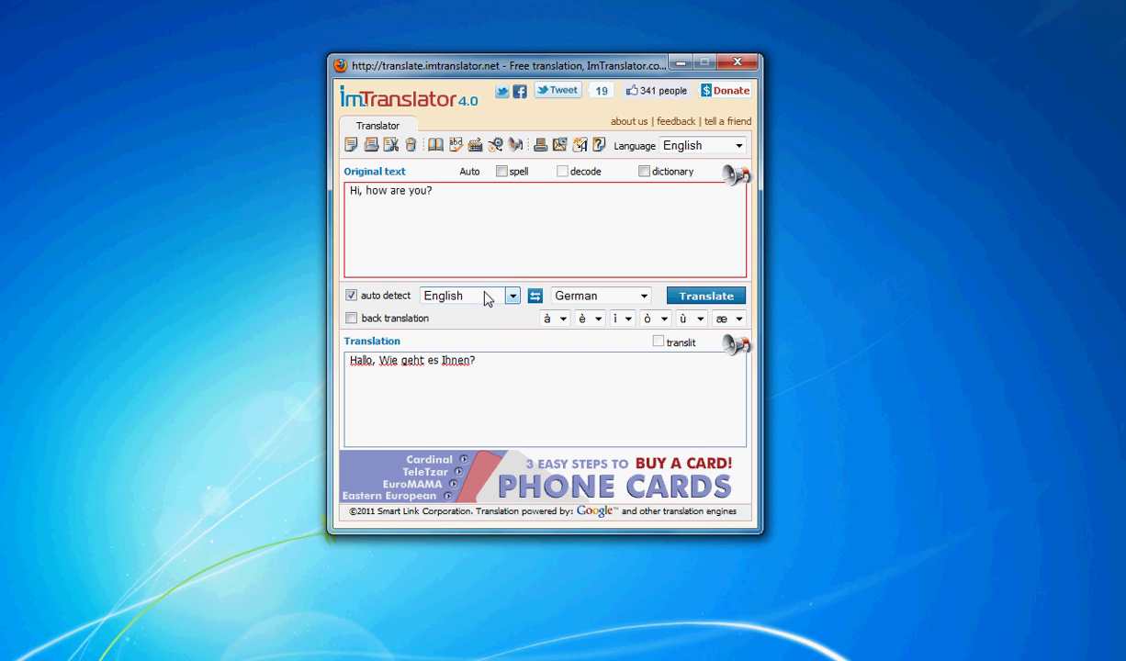
key("ctrl+Return")
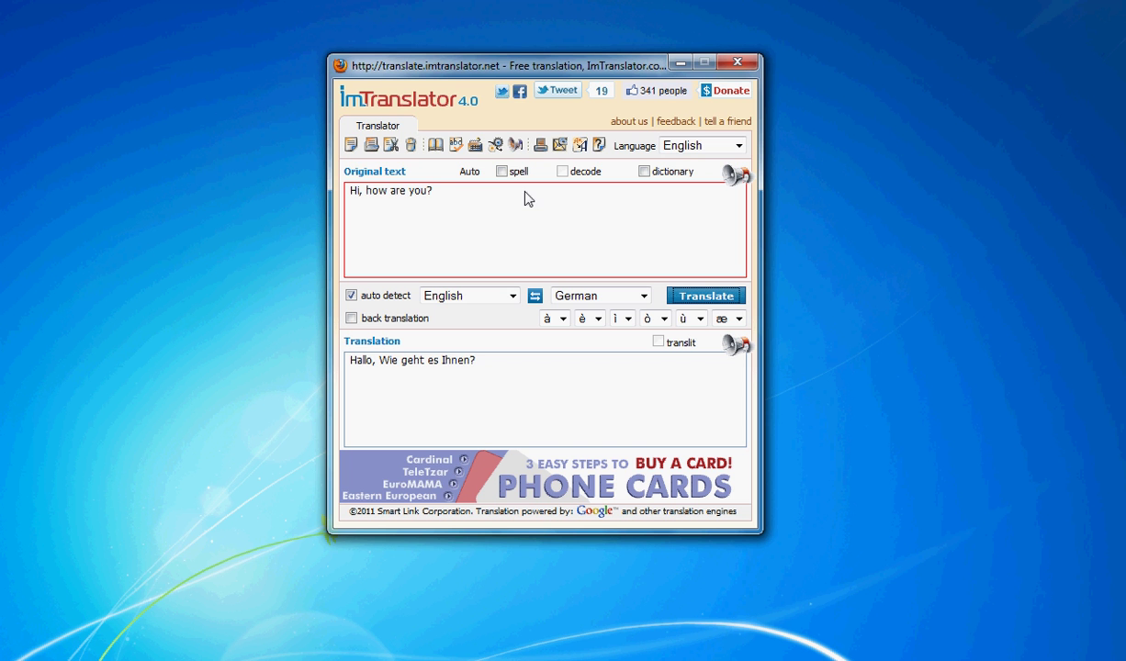
left_click(435, 146)
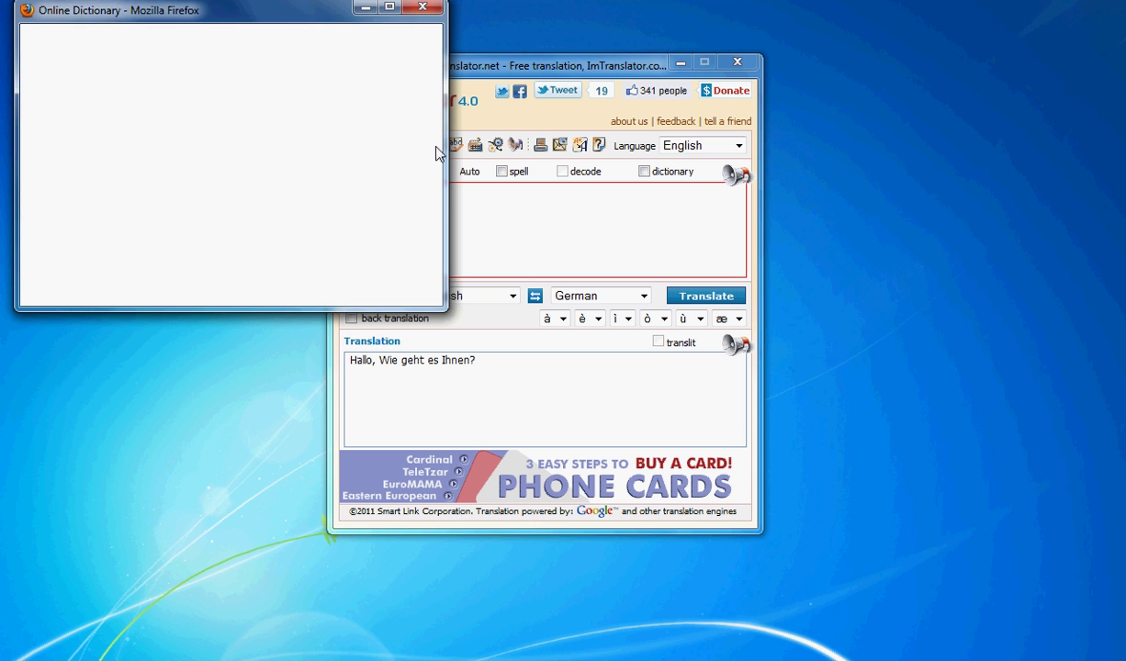
double_click(129, 139)
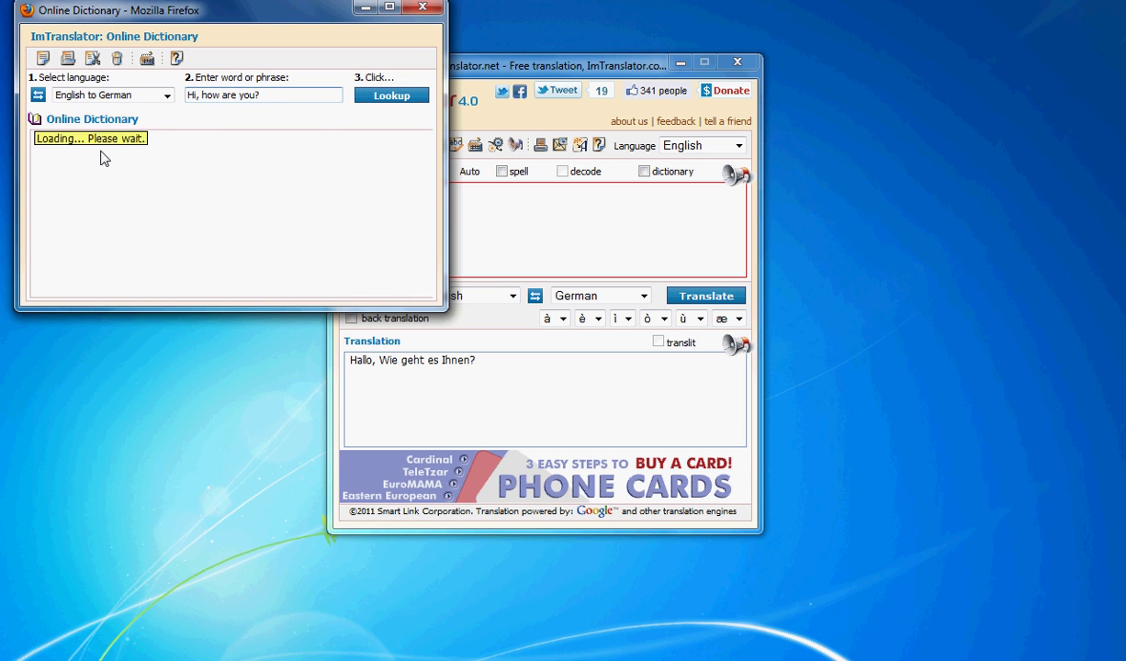
left_click(73, 173)
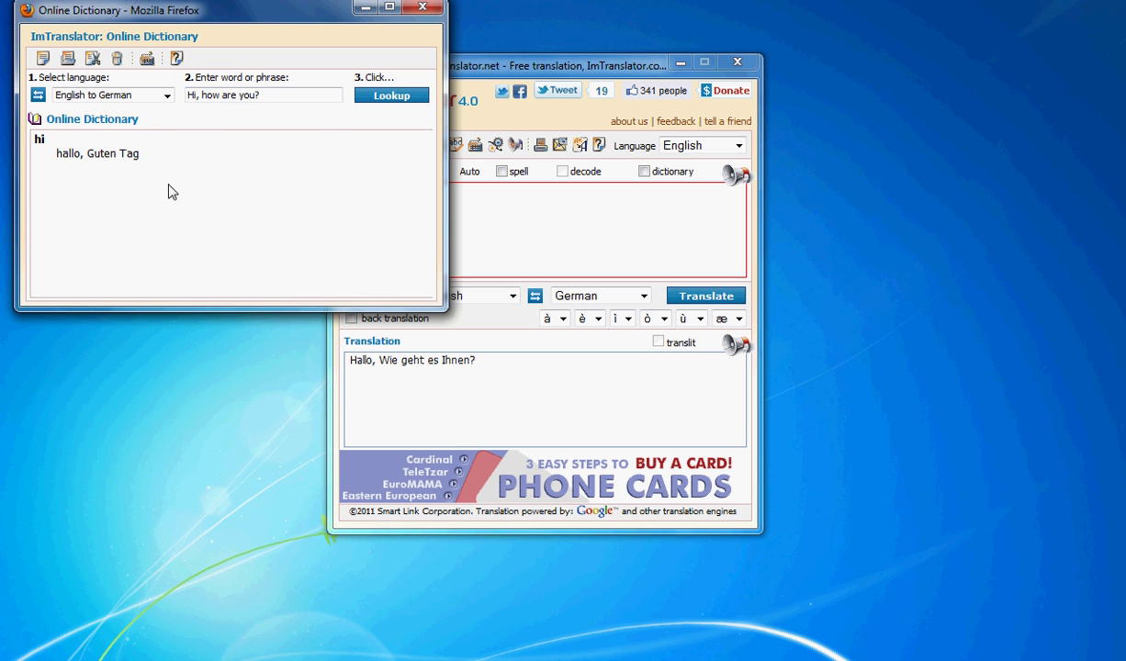
left_click(167, 95)
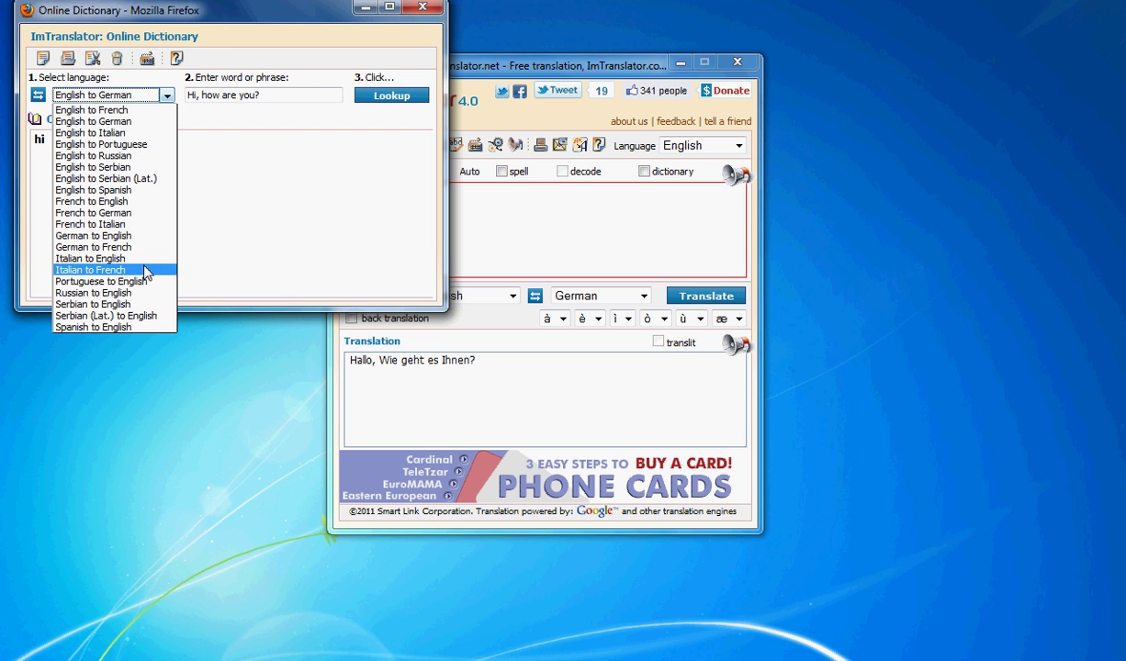
left_click(166, 97)
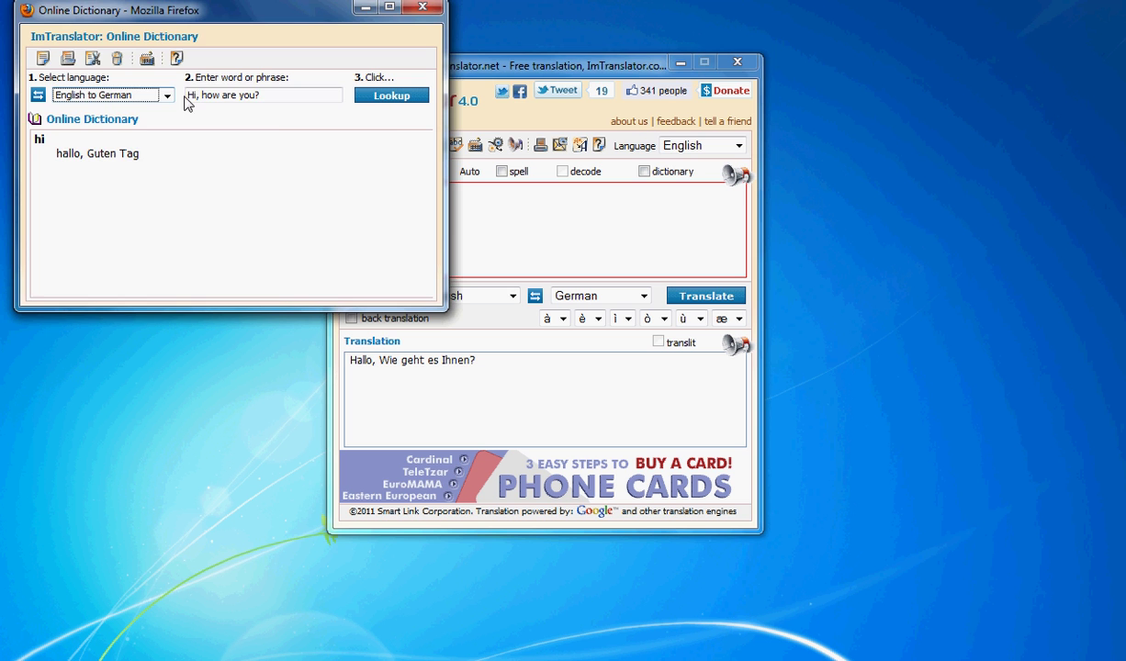
left_click(688, 226)
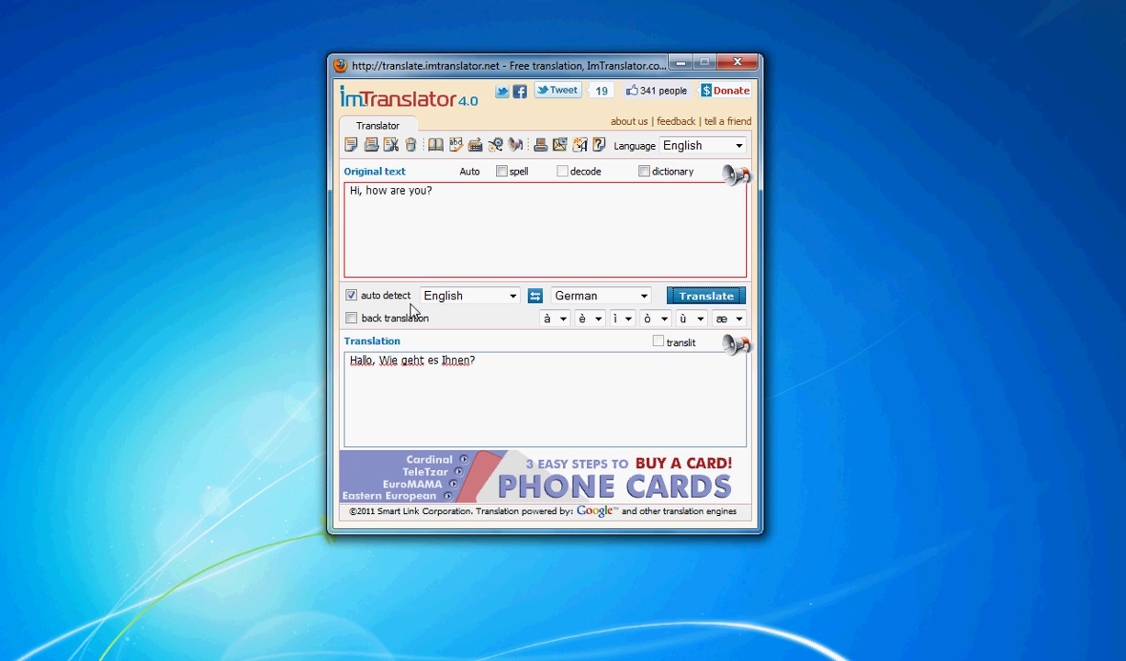
Enable back translation, read 'Hello, How are you doing?' in its popup, then close it
left_click(352, 319)
left_click(707, 300)
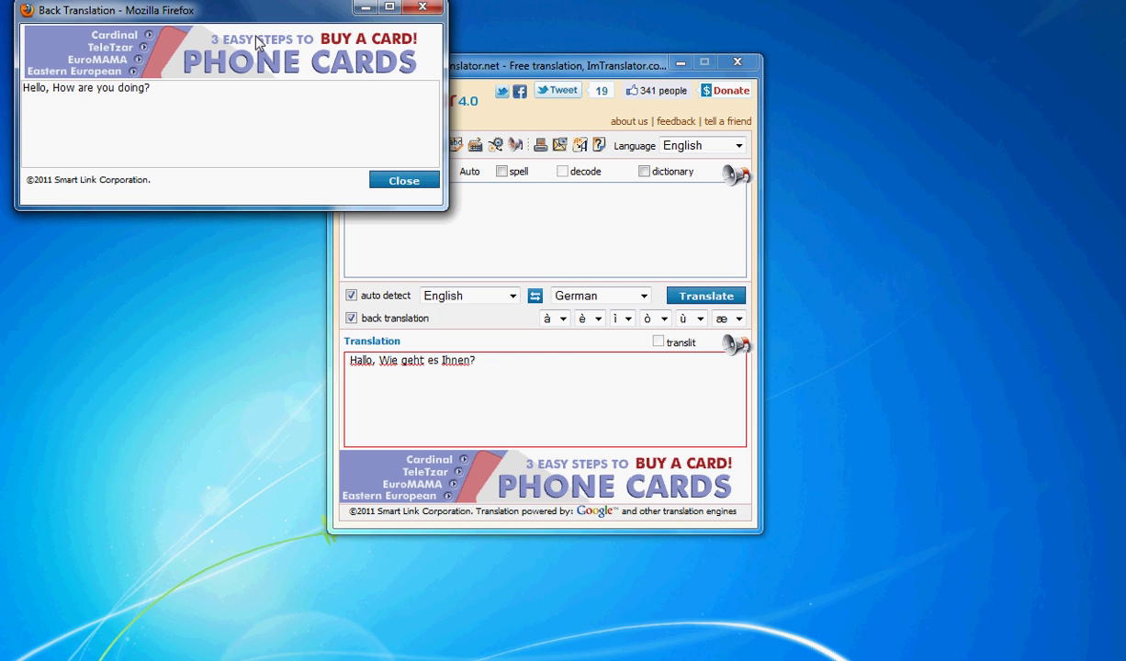
left_click_drag(275, 13, 582, 238)
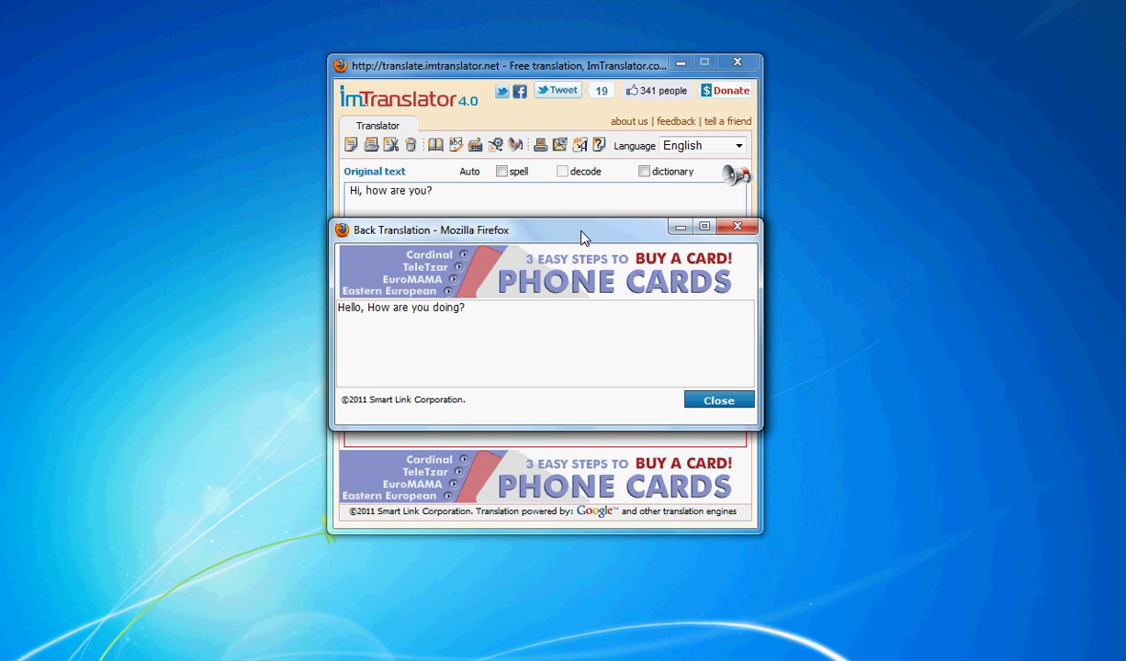
left_click(717, 398)
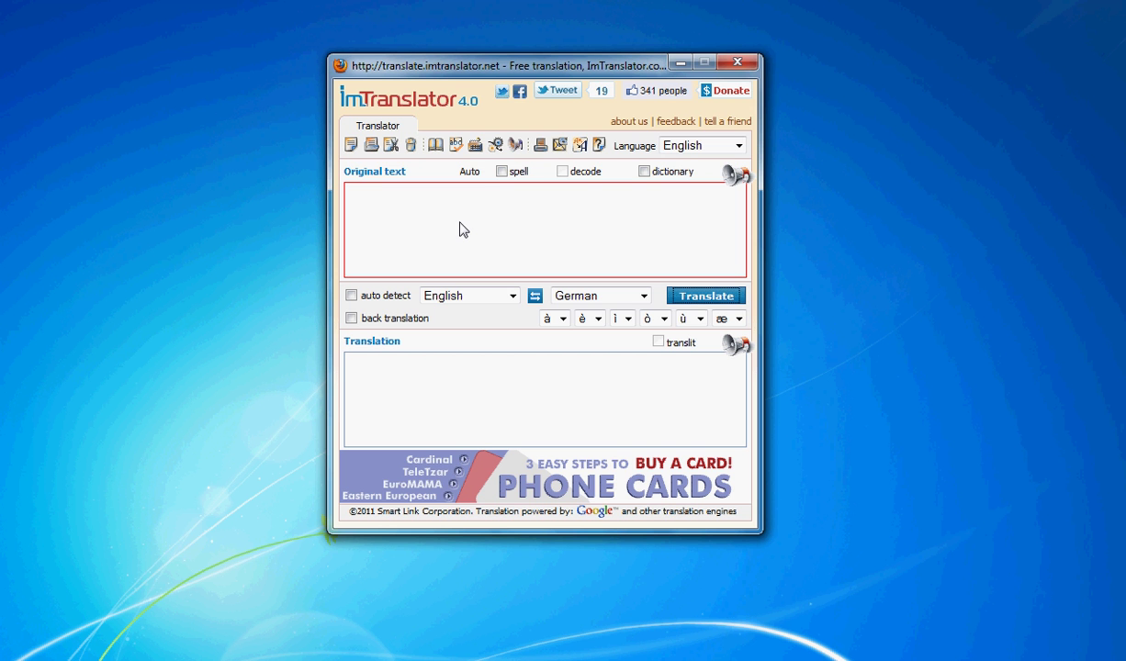
Turn on the spell, dictionary and auto detect options
left_click(501, 172)
left_click(644, 172)
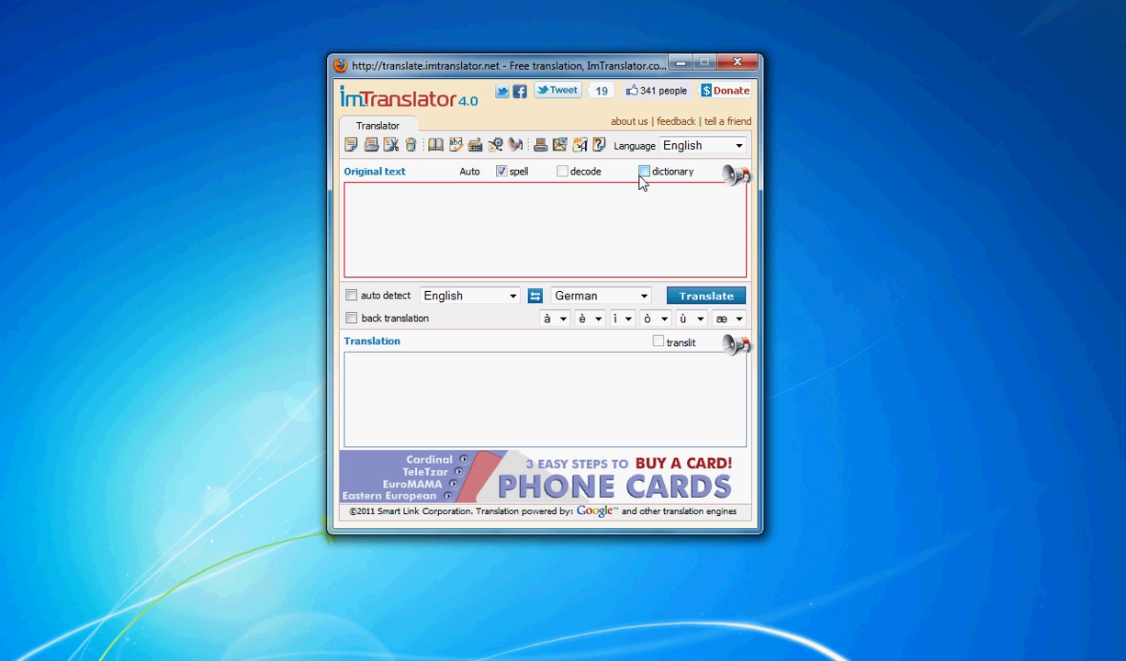
left_click(351, 296)
Paste and translate the misspelled 'toolz', then pick the spelling suggestion 'tool'
left_click(392, 219)
right_click(393, 218)
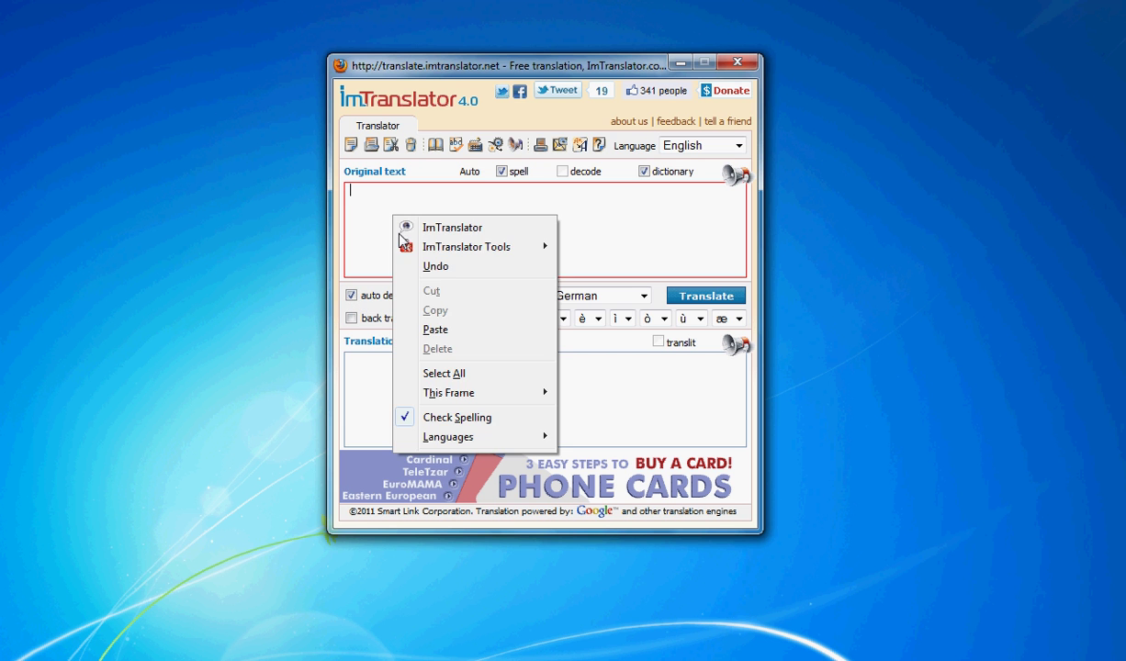
left_click(435, 329)
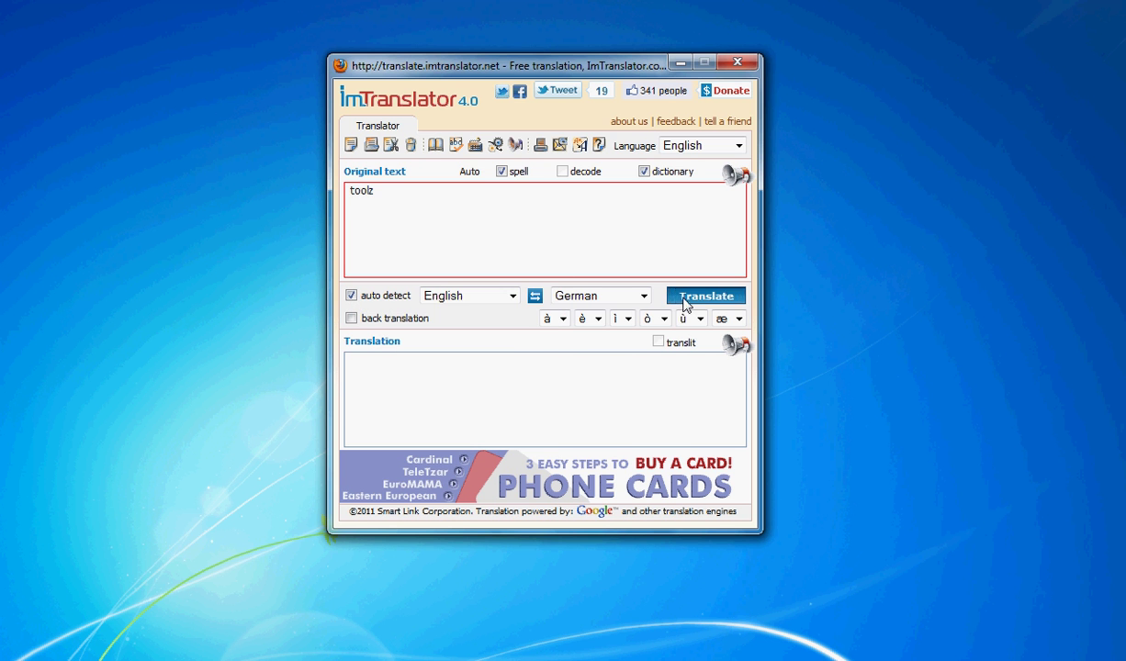
left_click(684, 301)
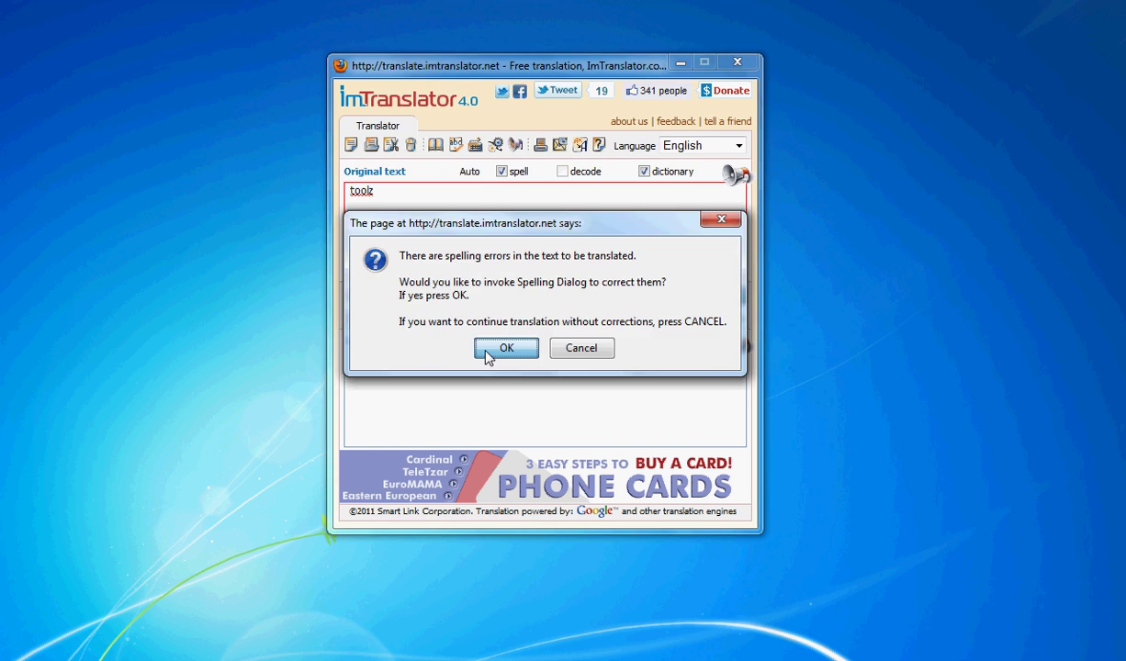
left_click(503, 348)
left_click(624, 155)
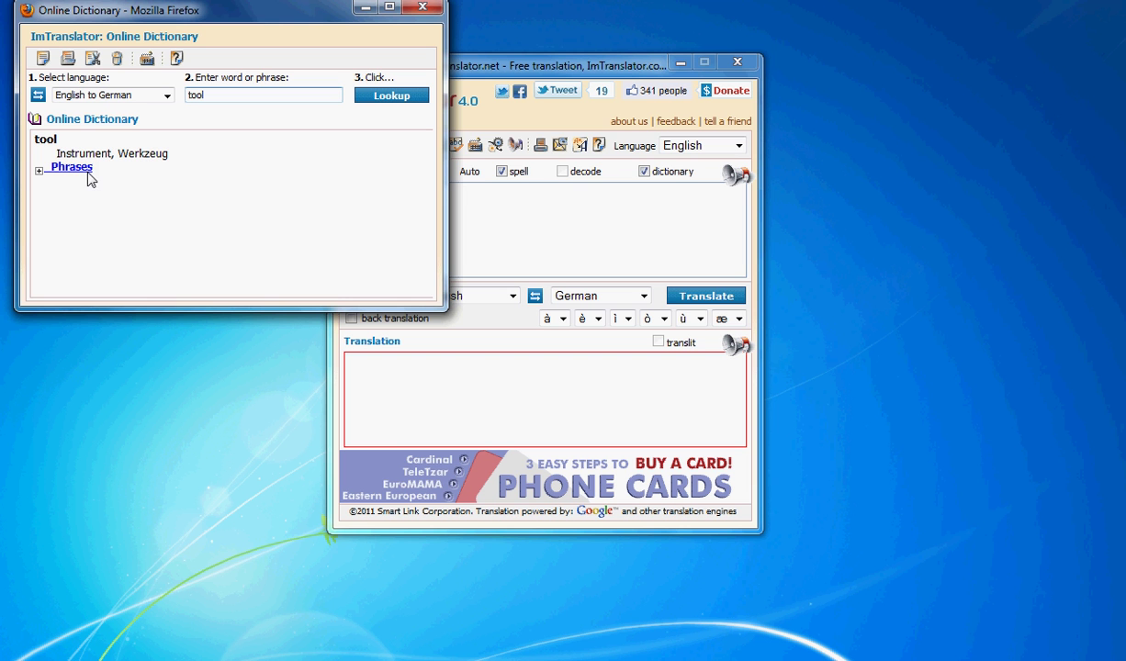
Show the Online Dictionary phrases that use the word 'tool'
left_click(88, 172)
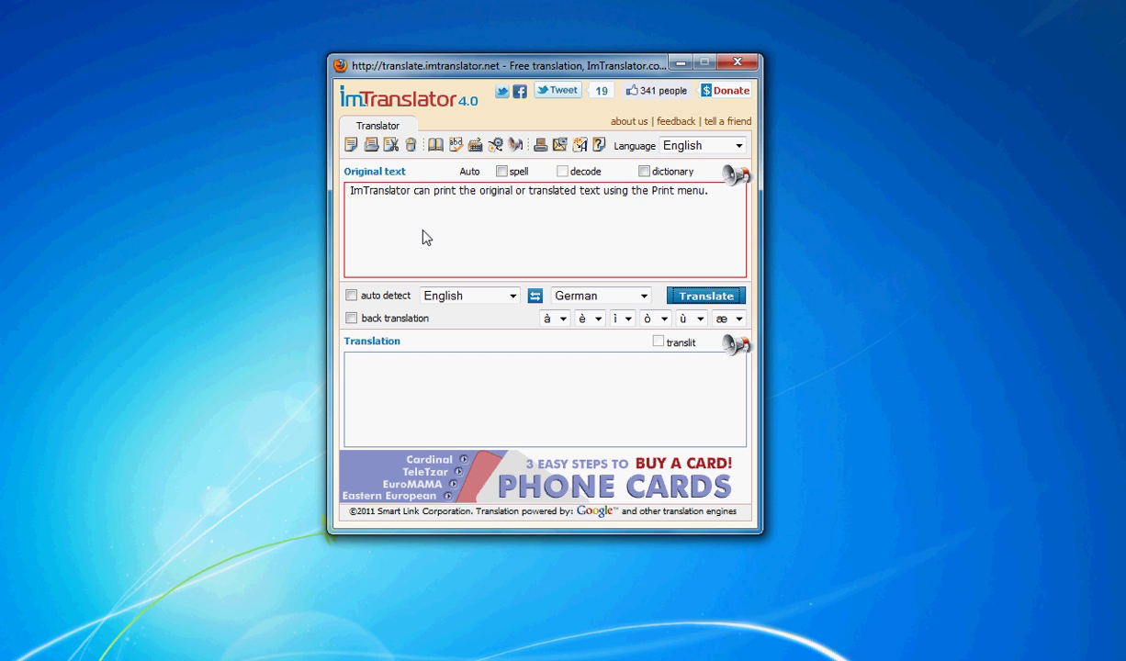
Translate the printing sentence into German, then close the Send Mail Form after opening it
left_click(691, 296)
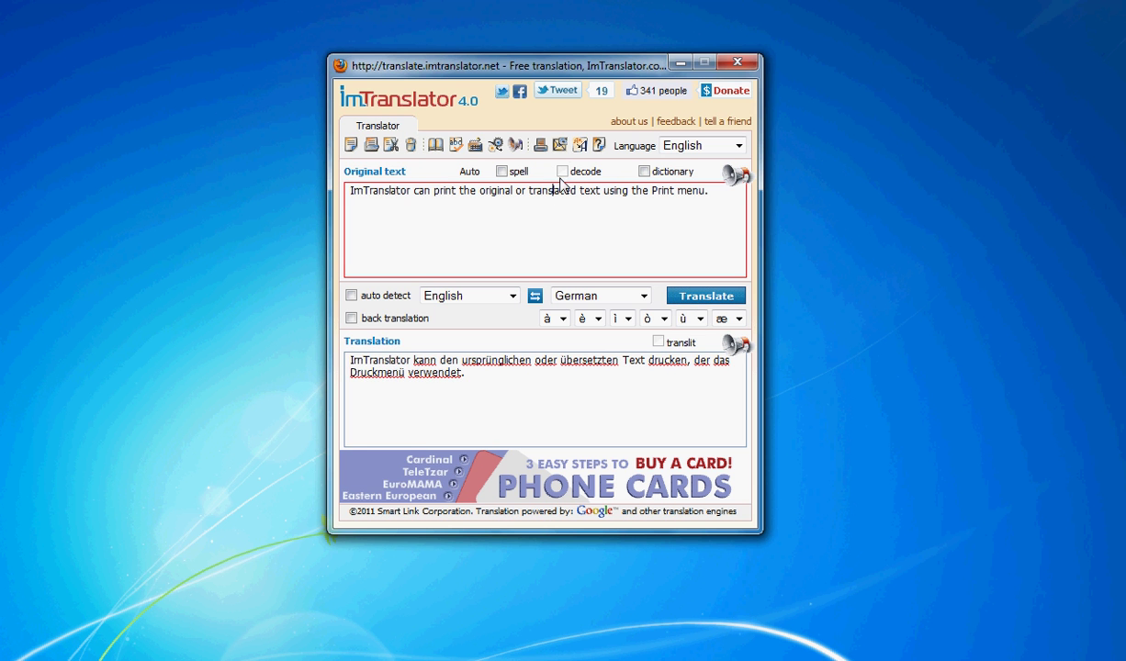
left_click(560, 146)
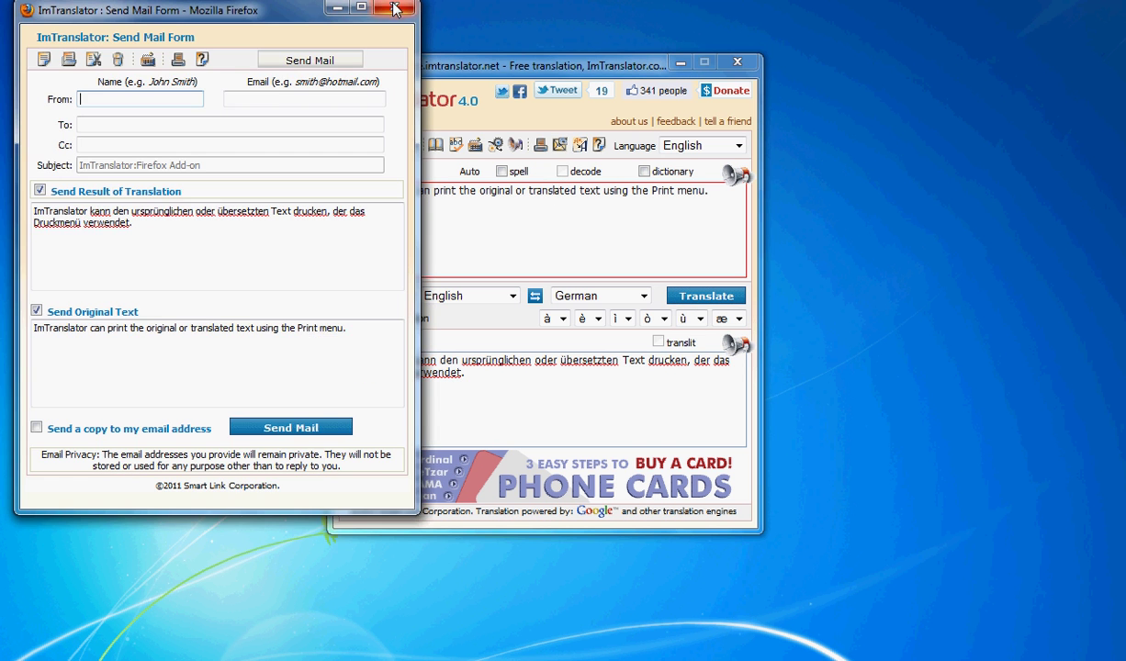
left_click(397, 10)
Open the Print All and Print dialogs in turn, cancelling each without printing
left_click(544, 147)
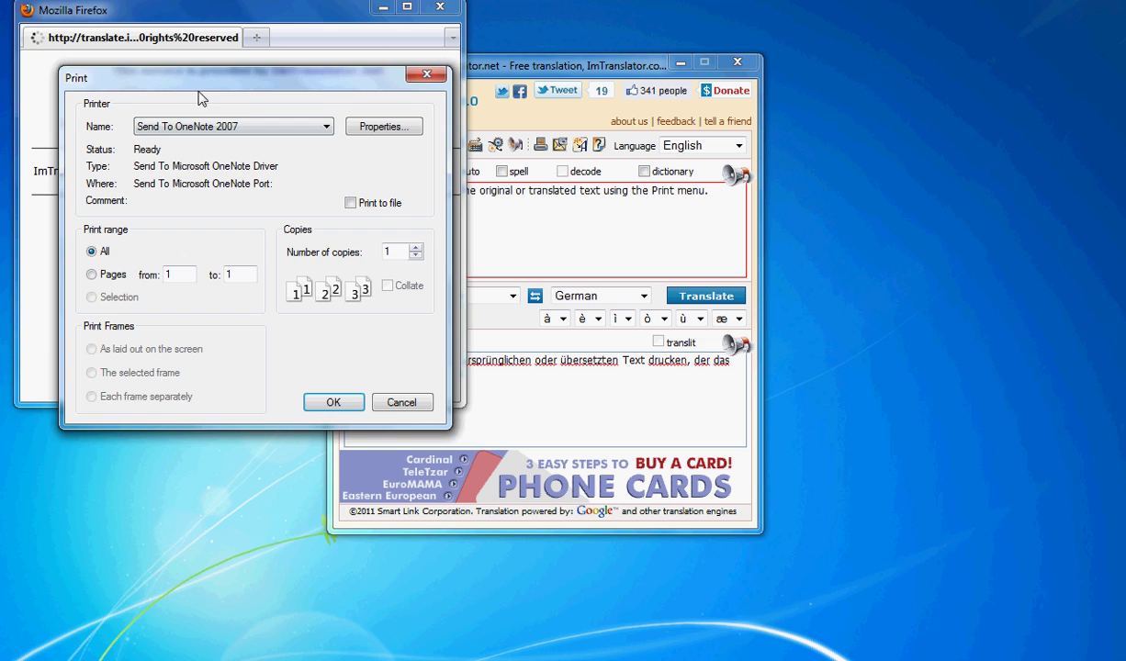
left_click_drag(200, 86, 204, 52)
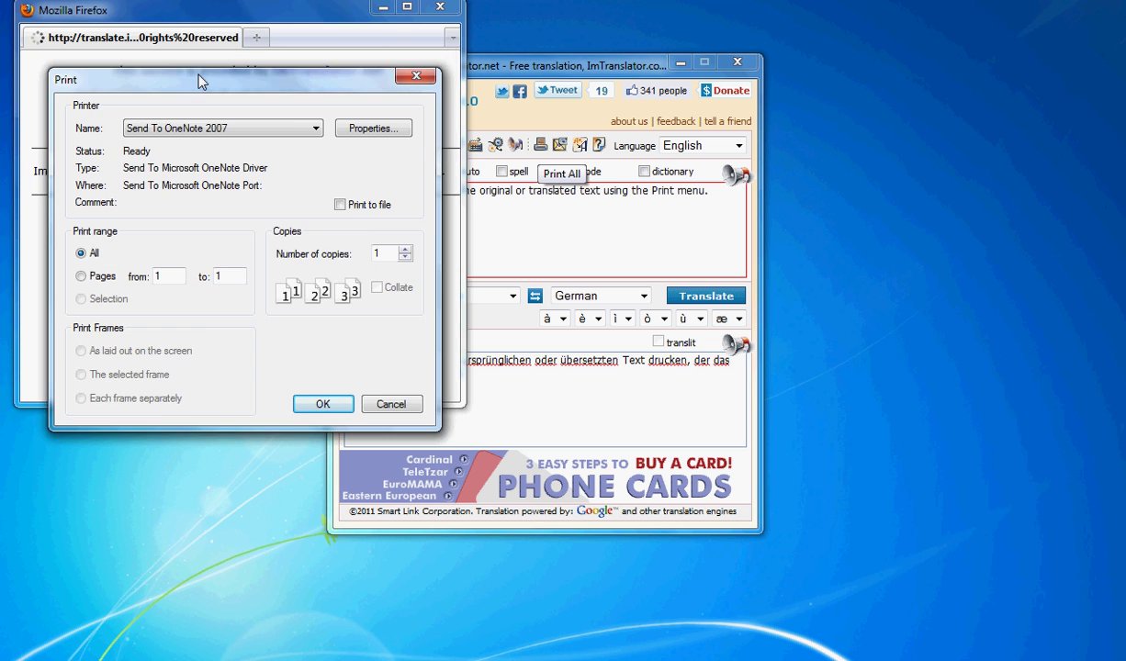
left_click(392, 367)
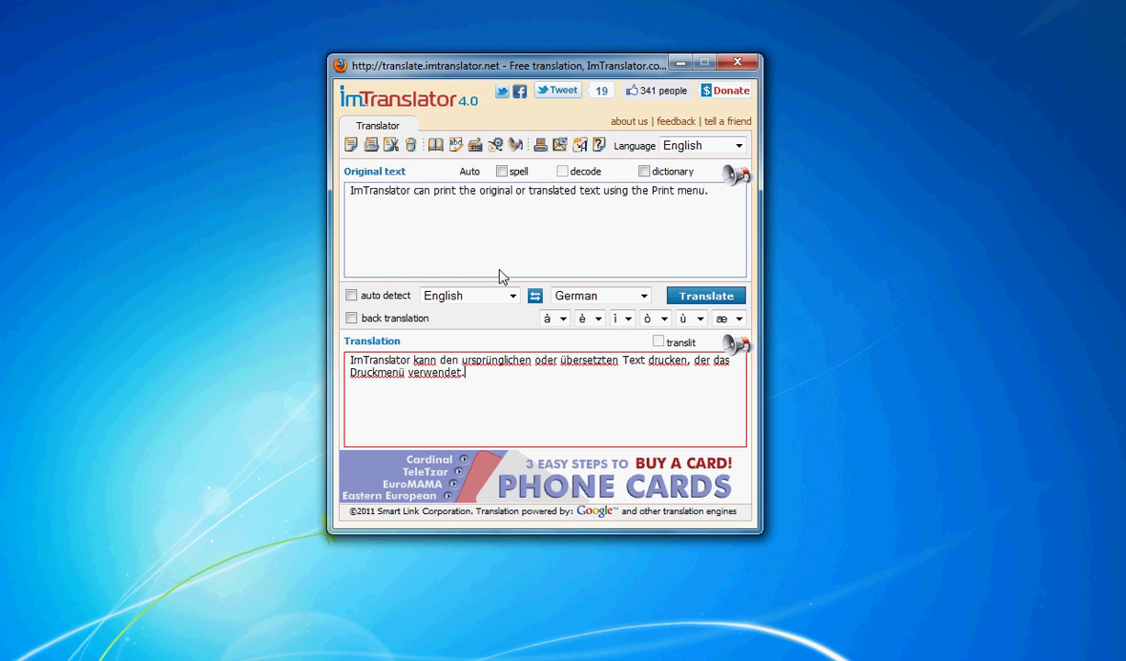
left_click(546, 148)
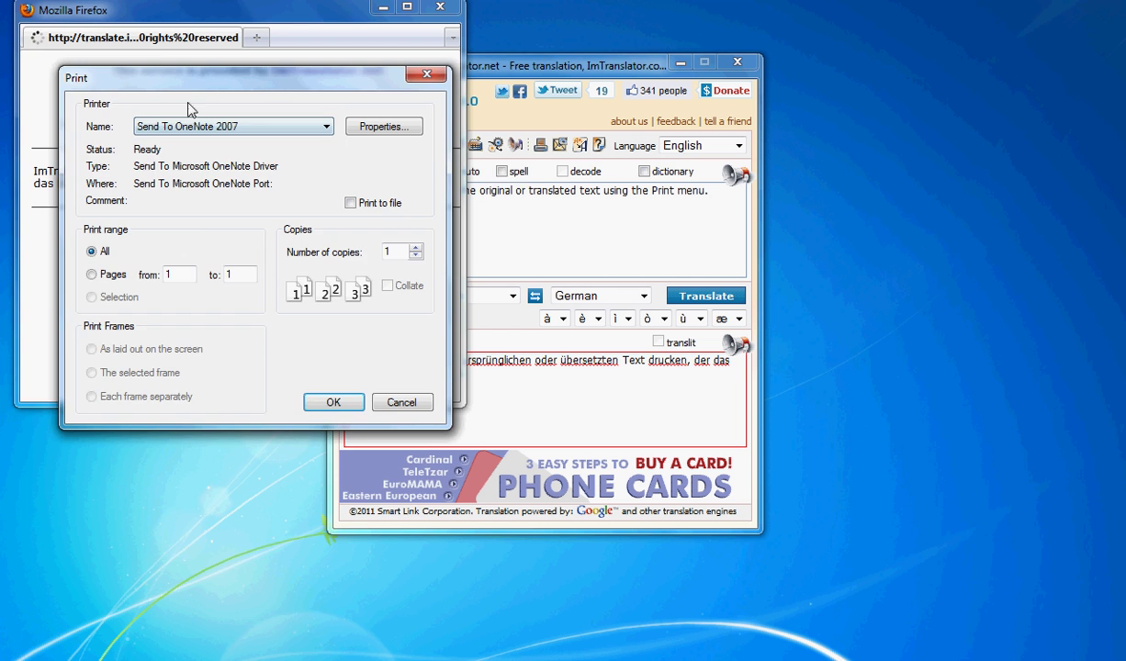
left_click_drag(179, 92, 174, 68)
left_click(367, 382)
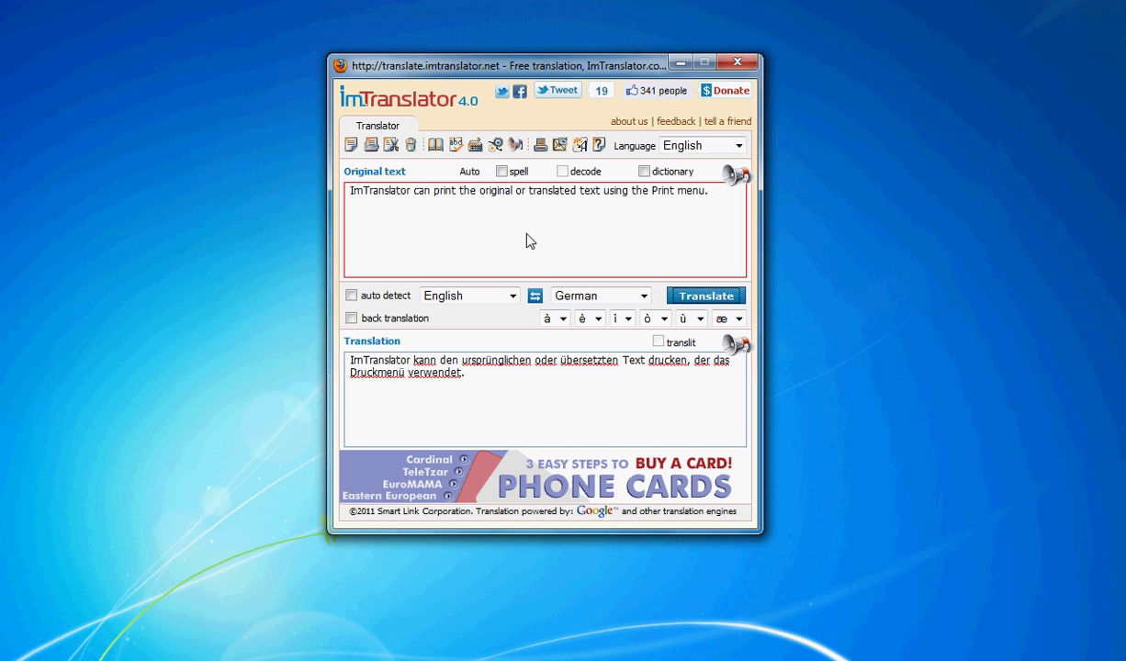
Open the eMail All form and toggle 'Send Original Text' off and back on
left_click(560, 150)
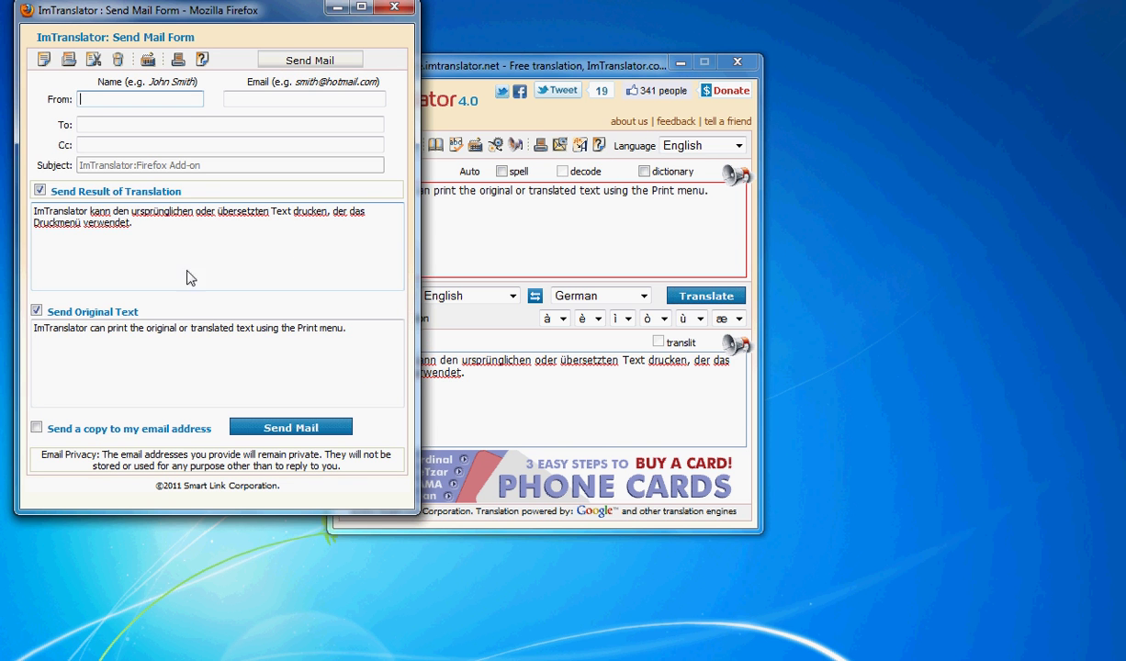
left_click(35, 301)
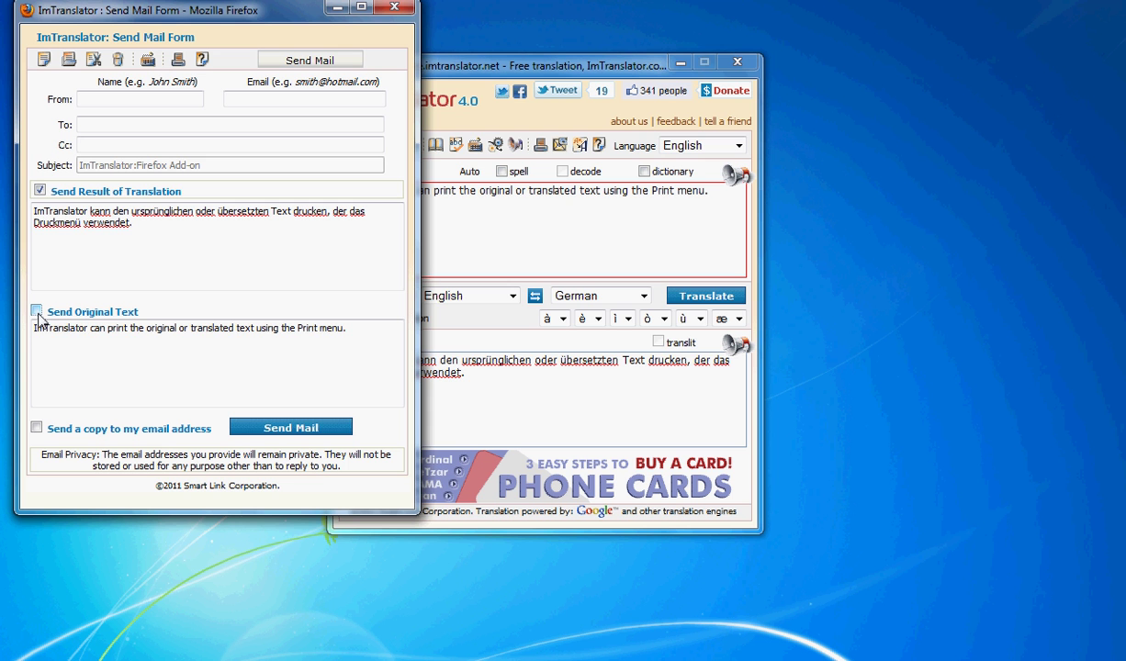
left_click(39, 192)
left_click(40, 192)
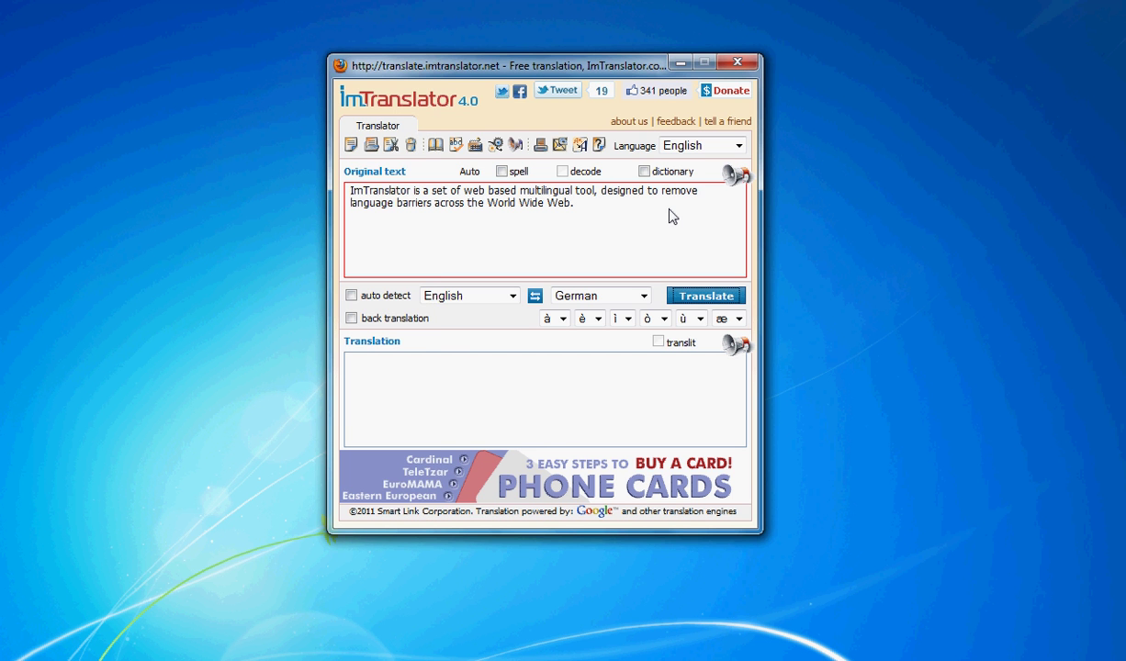